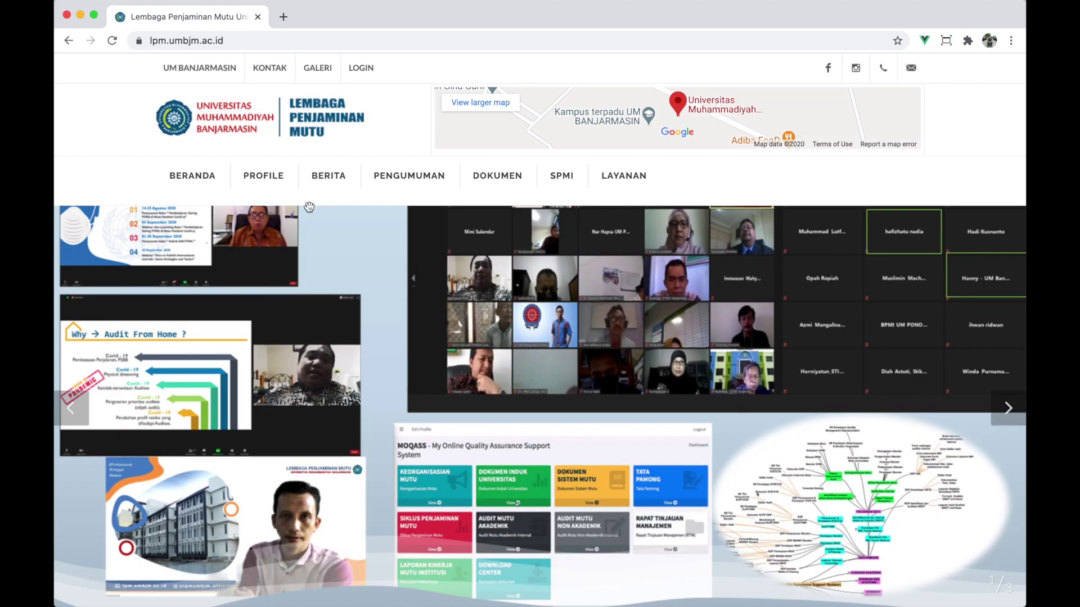
- Open the SI-IMUT login page from the LPM homepage, closing the Visi dan Misi popup
click(363, 72)
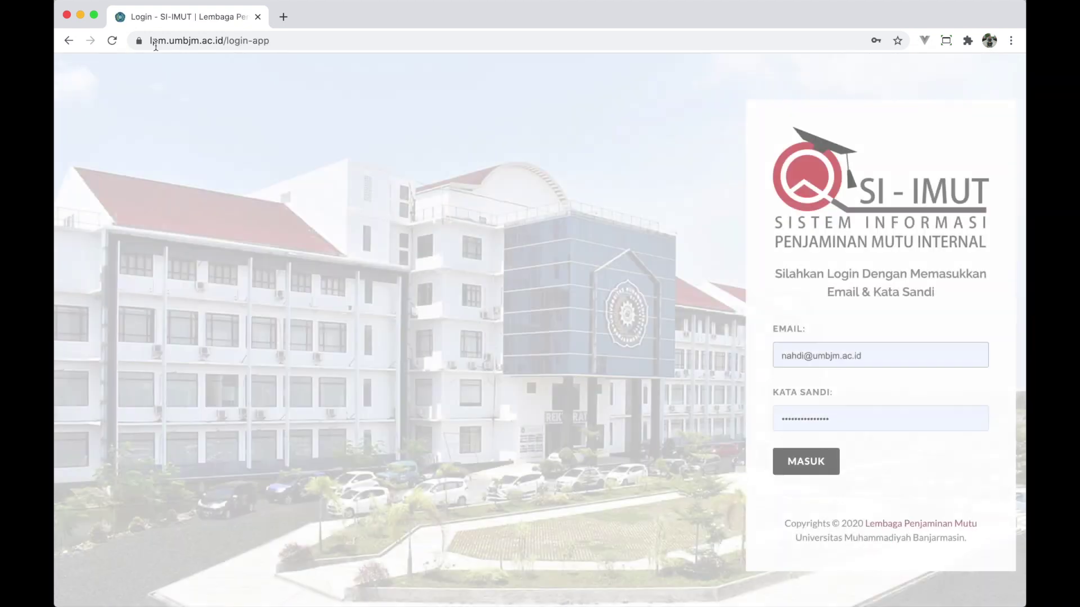
click(69, 40)
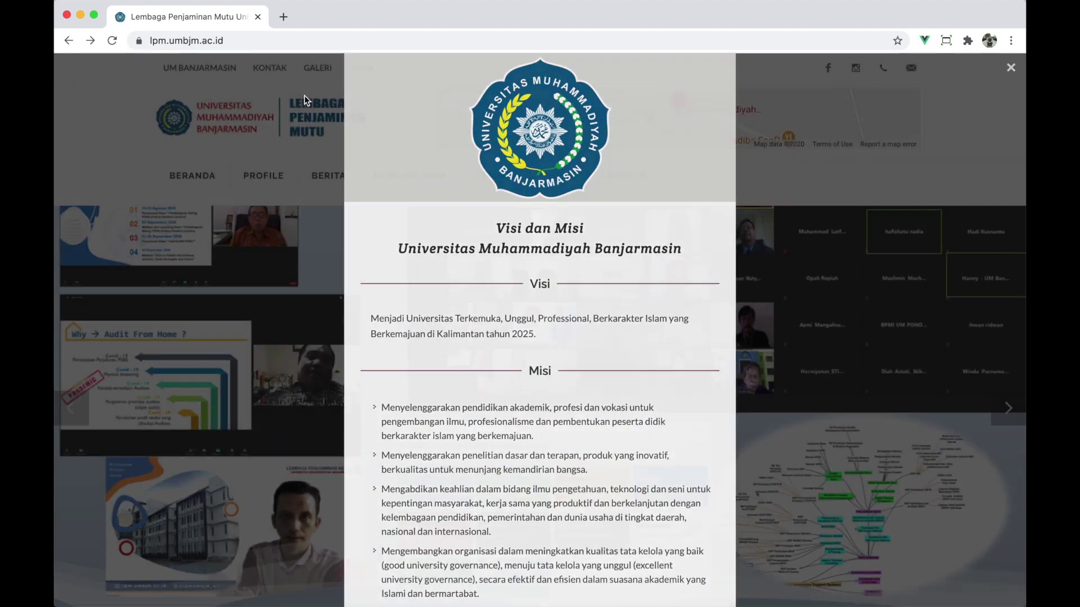
click(305, 95)
click(361, 70)
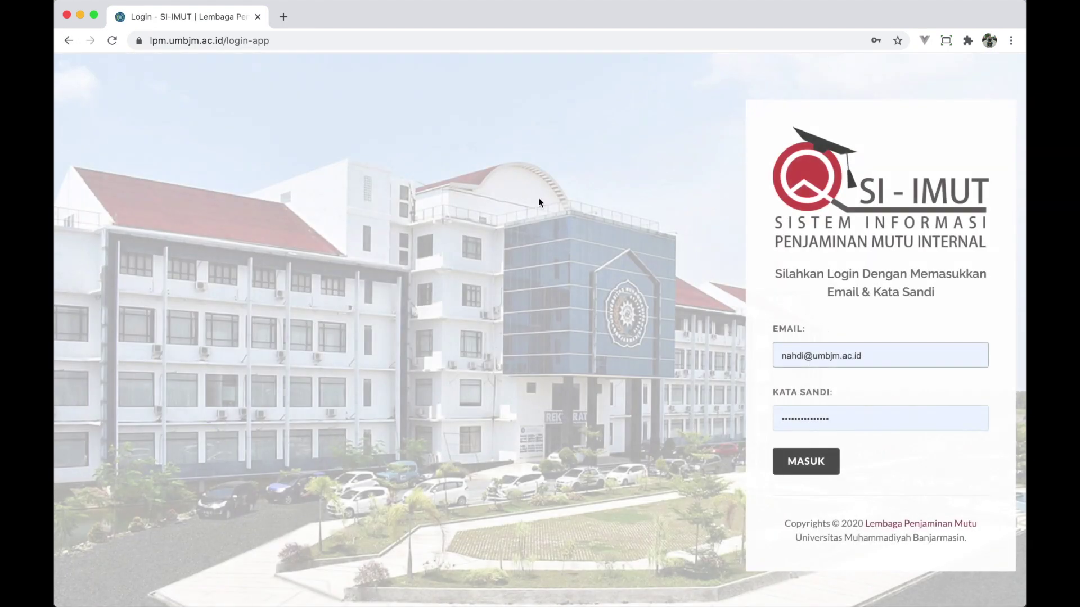
- Replace the e-mail with the internal audit account from autofill and type its password
click(884, 355)
drag(885, 355, 707, 357)
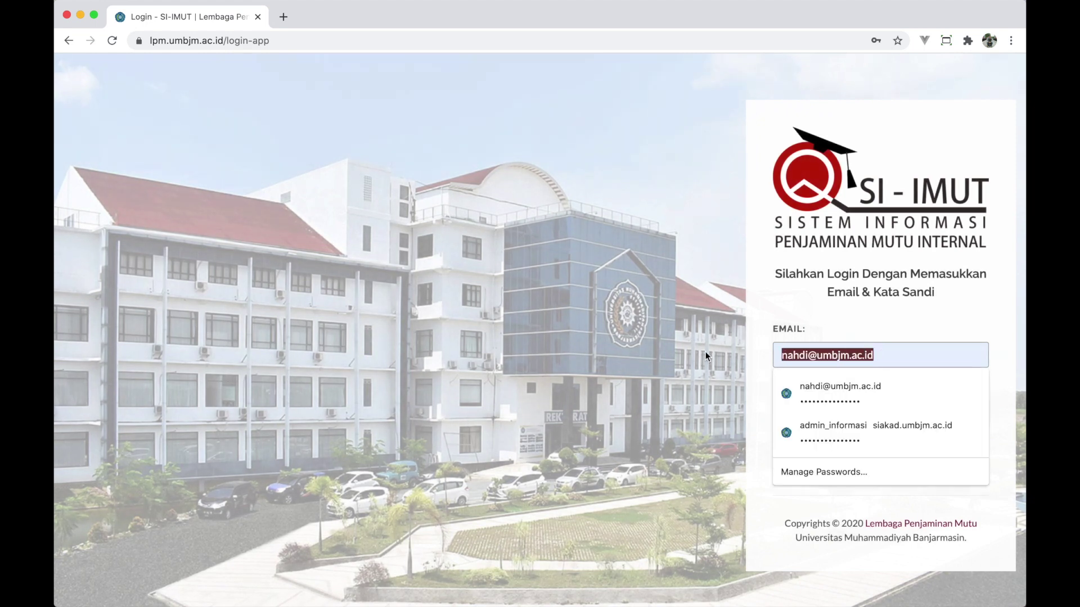
text(ami)
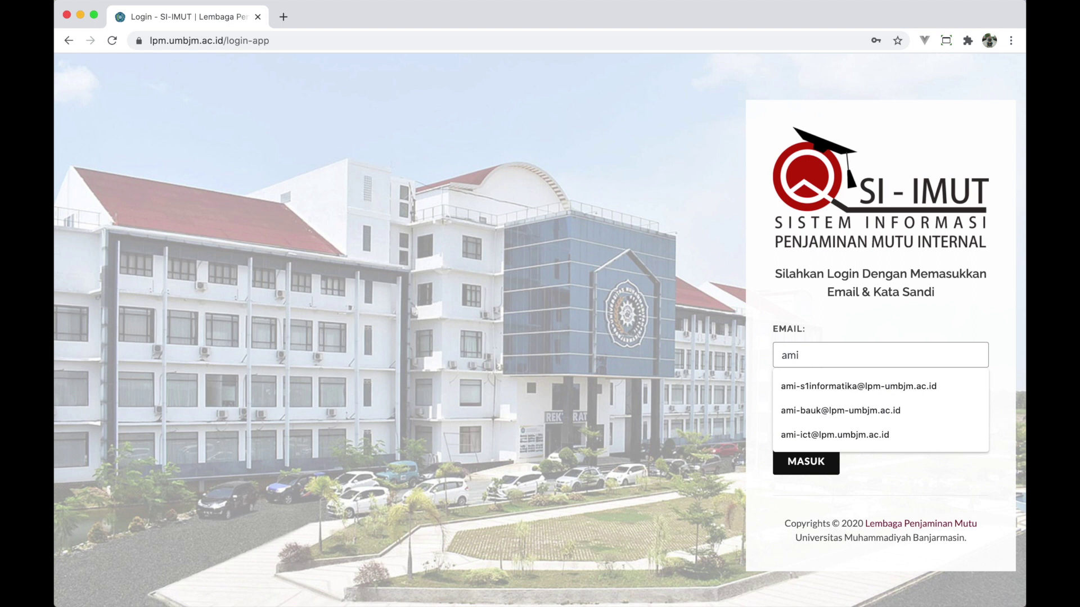
key(Down)
key(Return)
key(BackSpace)
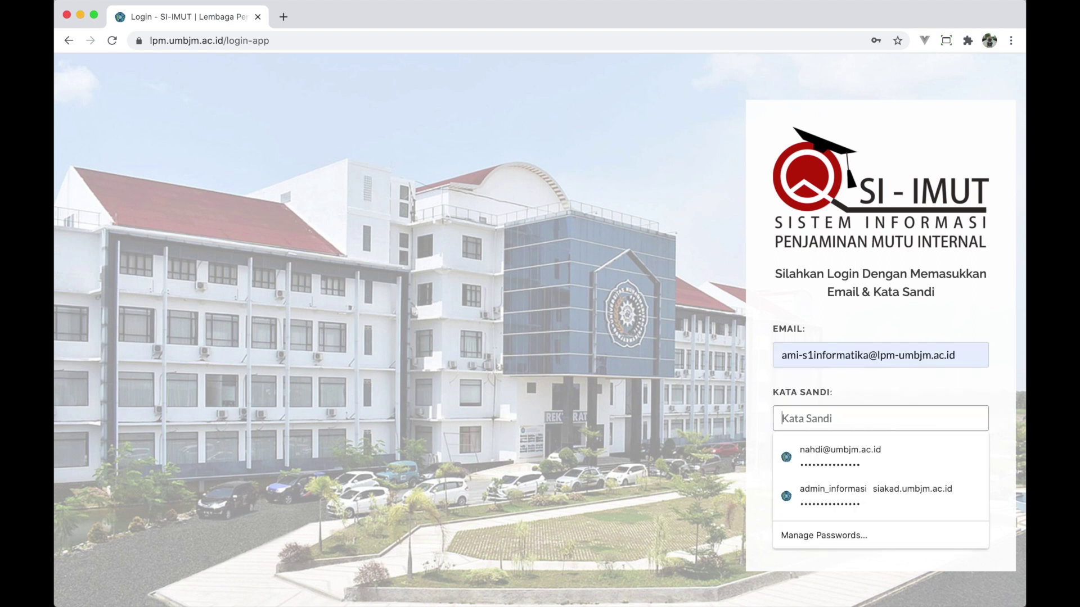
text(a)
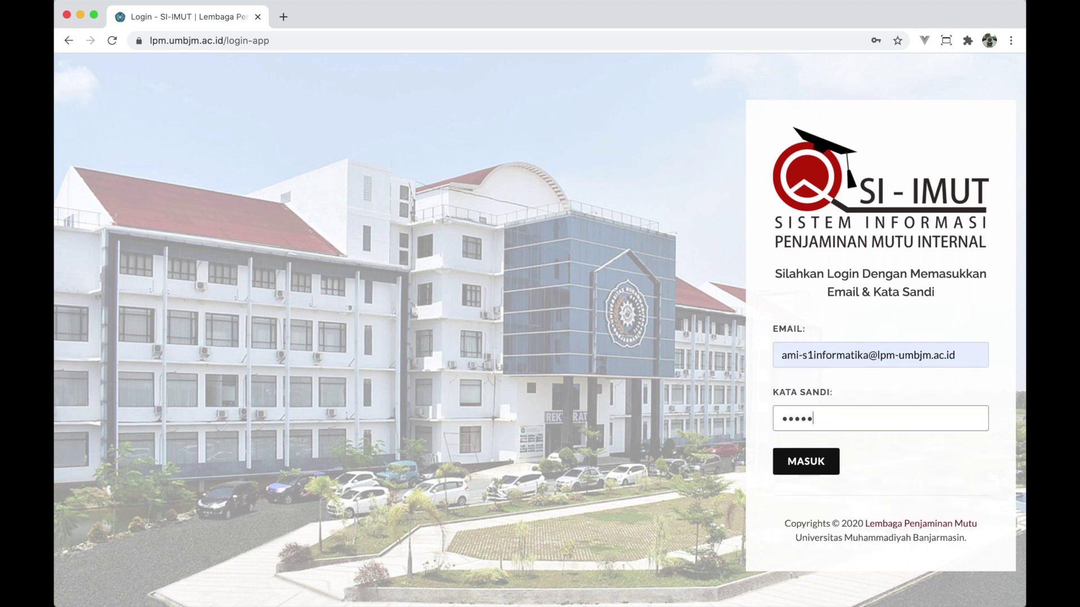
- Sign in and go to Monev > Hasil & Cetak Monev
click(803, 468)
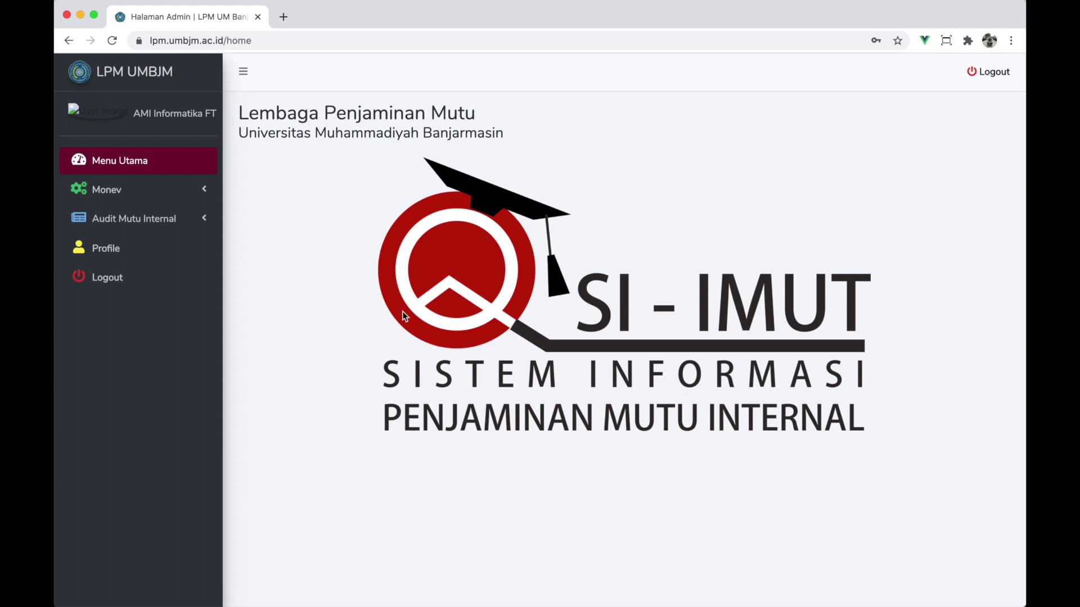
click(126, 202)
click(137, 228)
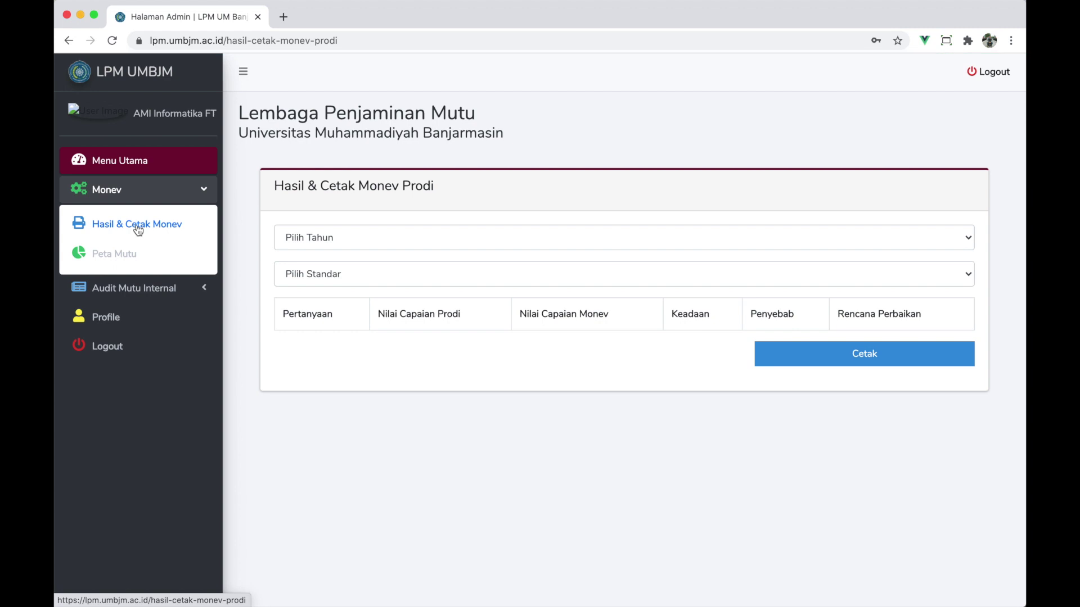
- Show 2019/2020 Ganjil monev results for Standar 3.3 : Standar Proses Pembelajaran
click(317, 238)
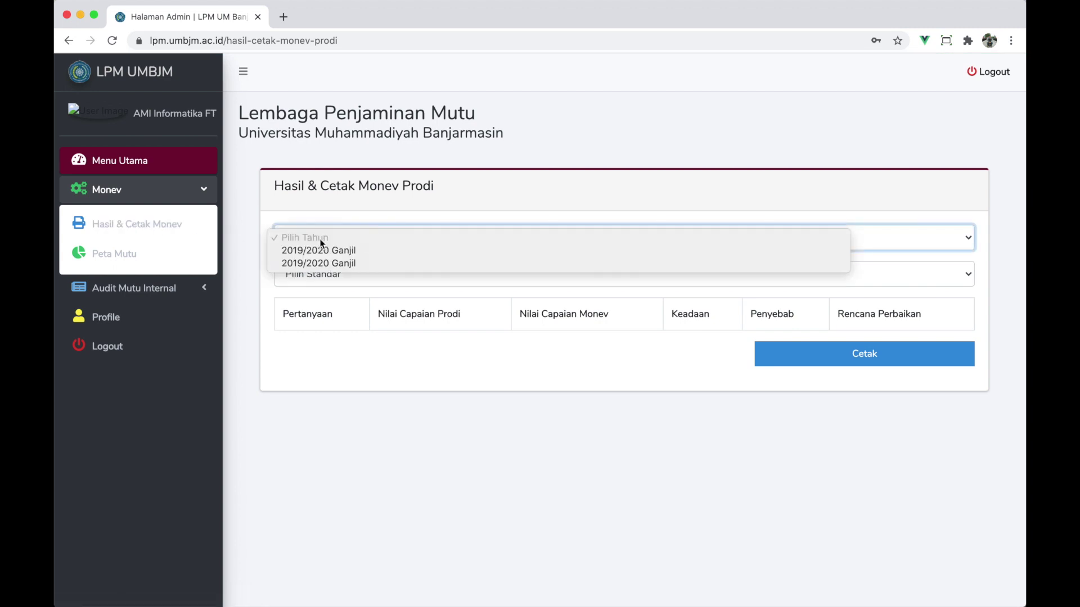
click(325, 251)
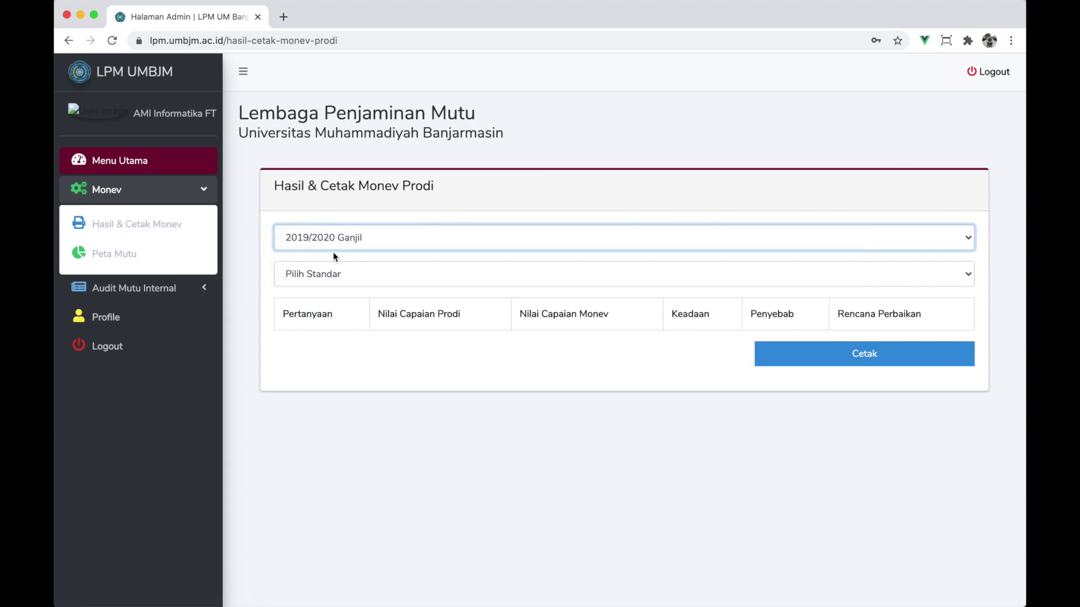
click(335, 244)
click(325, 238)
click(322, 265)
click(337, 320)
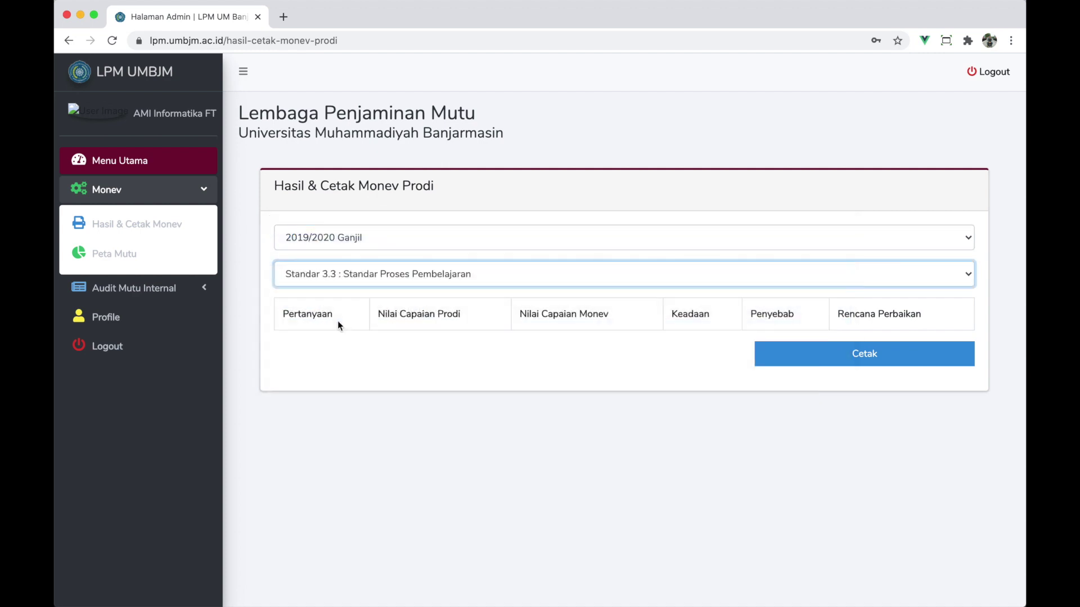
scroll(376, 448, down, 6)
scroll(376, 448, down, 20)
scroll(376, 444, up, 20)
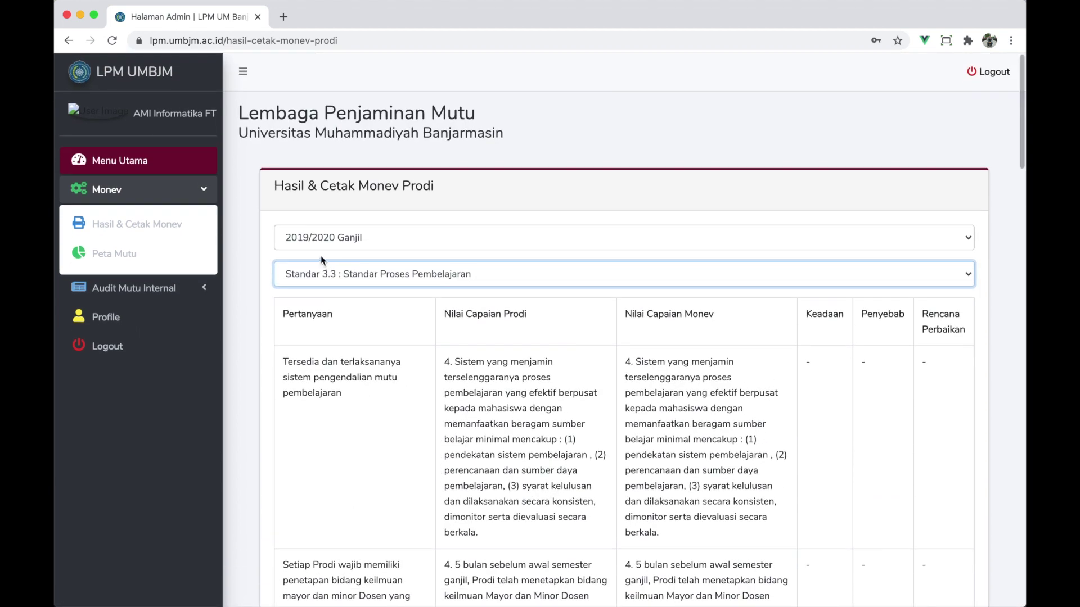
click(169, 262)
- Display the 2019/2020 Ganjil Peta Mutu radar chart, then swap the Monev sidebar section for Audit Mutu Internal
click(315, 237)
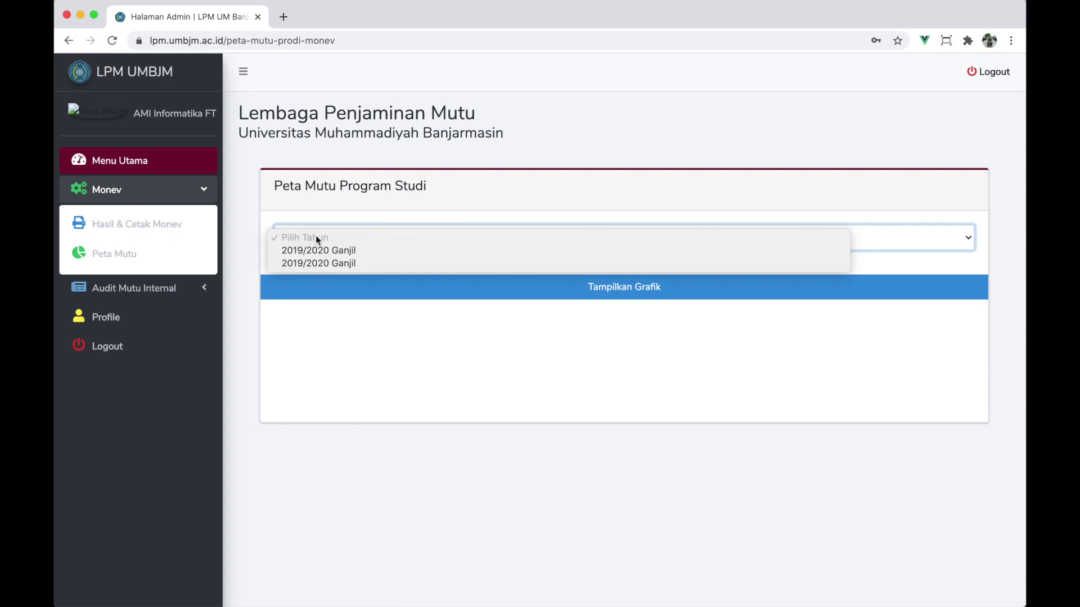
click(323, 251)
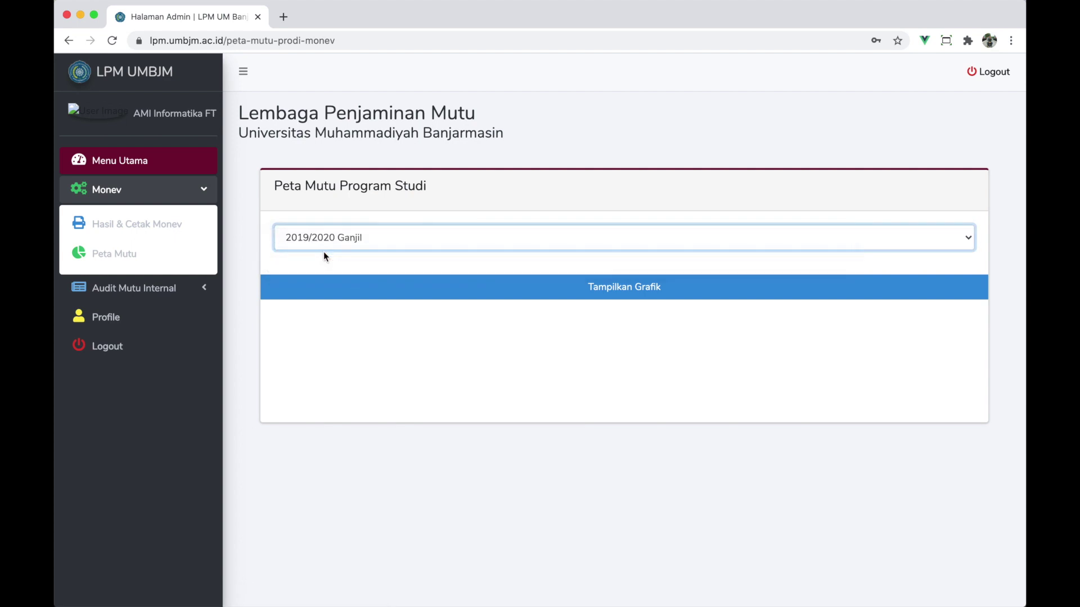
click(326, 294)
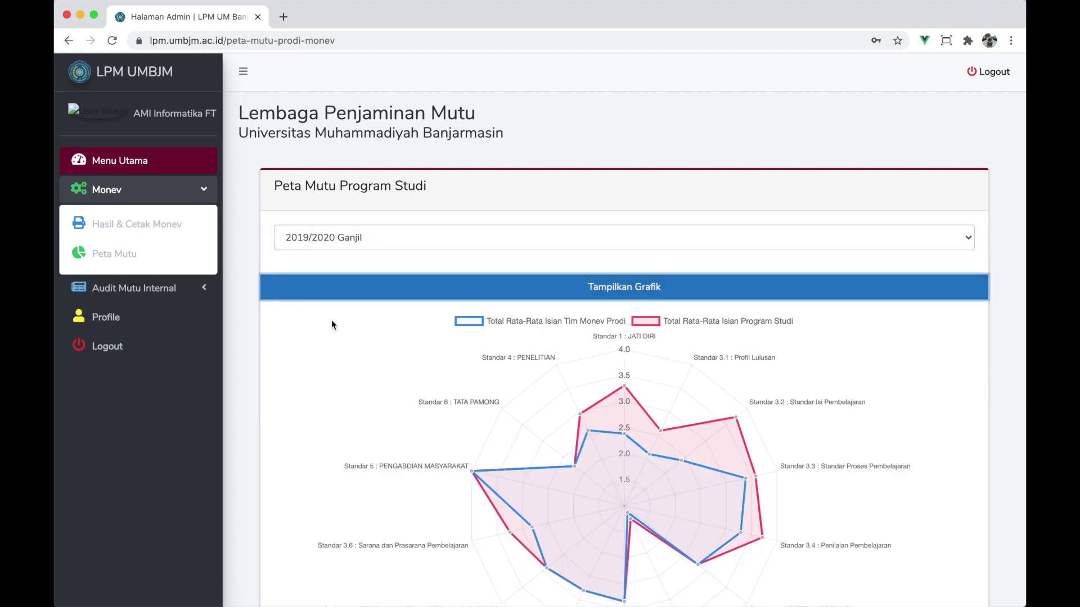
scroll(348, 419, down, 3)
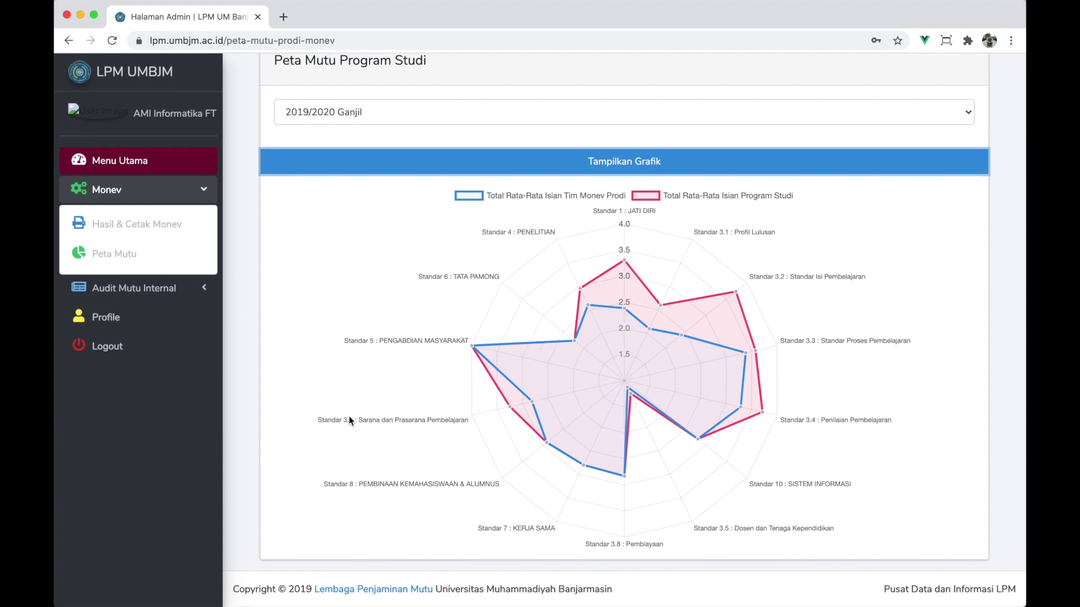
scroll(348, 419, up, 3)
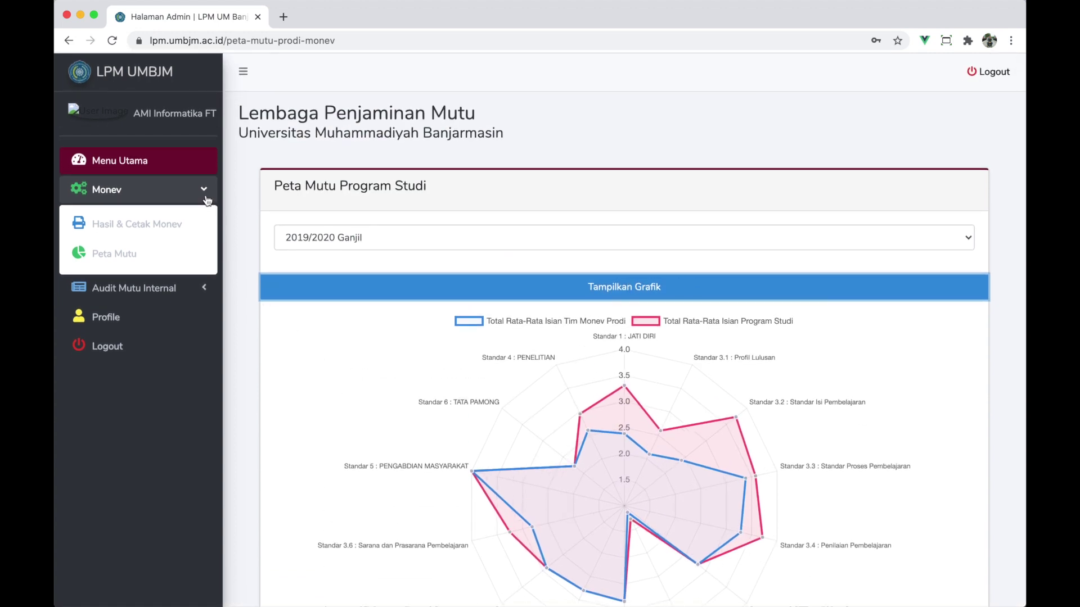
click(207, 201)
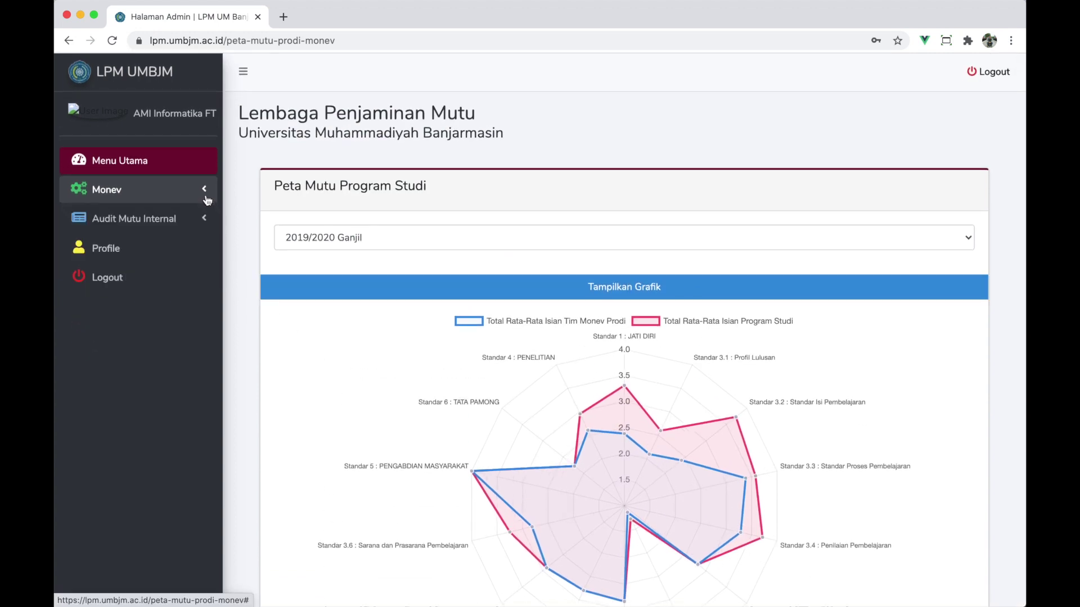
click(172, 223)
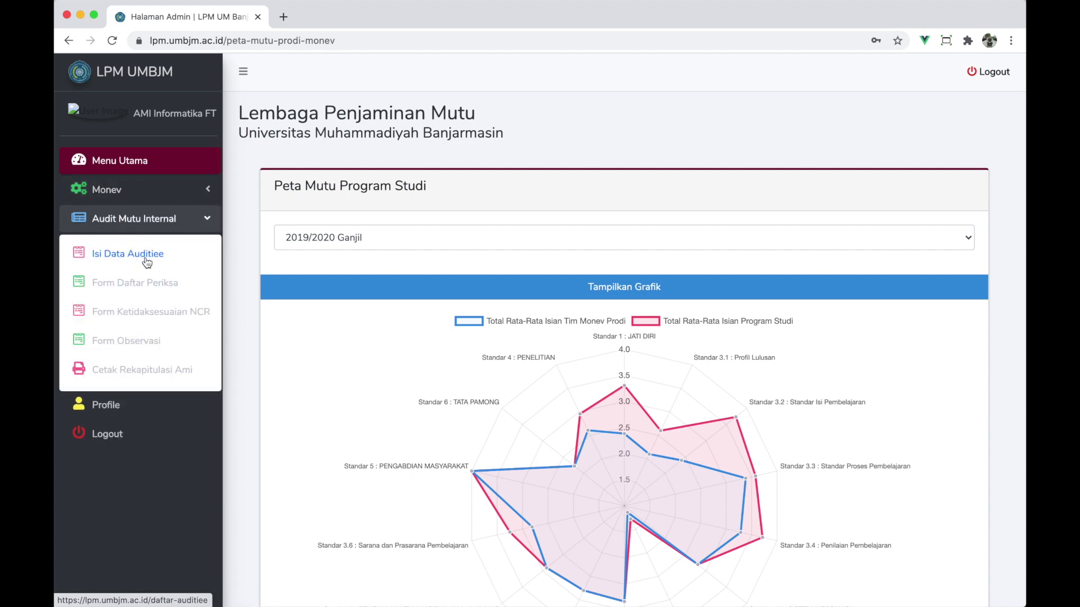
- Open Isi Data Auditiee and add an auditee using a suggested name
click(103, 261)
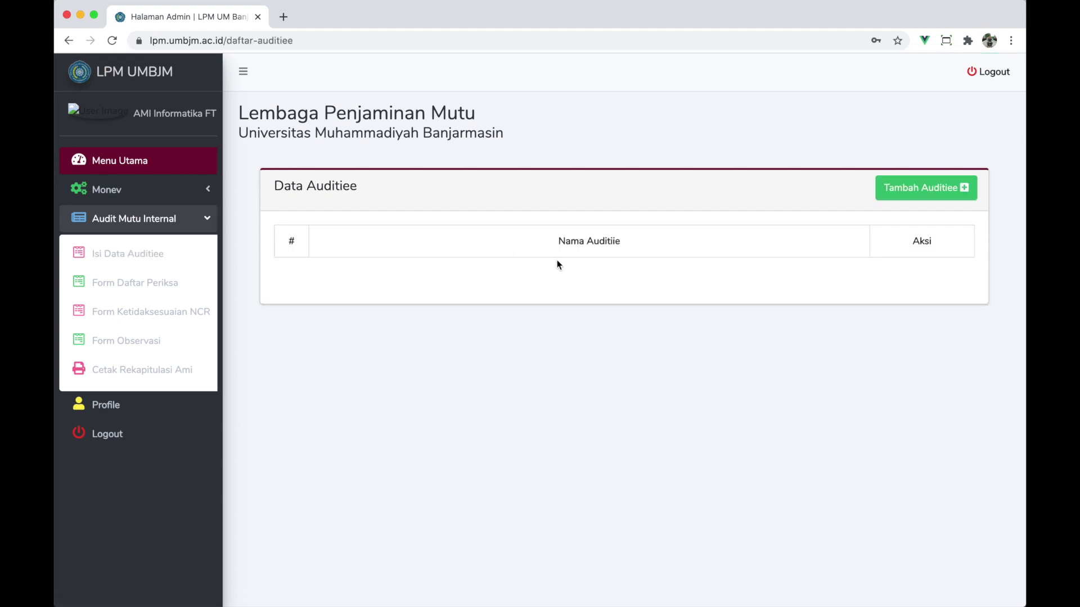
click(918, 193)
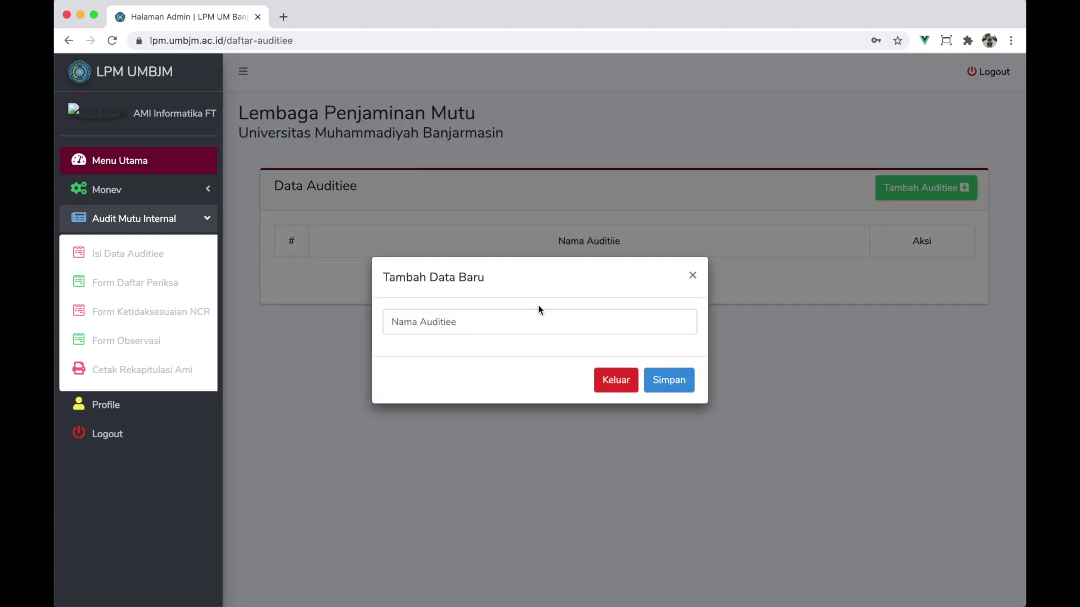
click(503, 318)
click(437, 353)
click(667, 378)
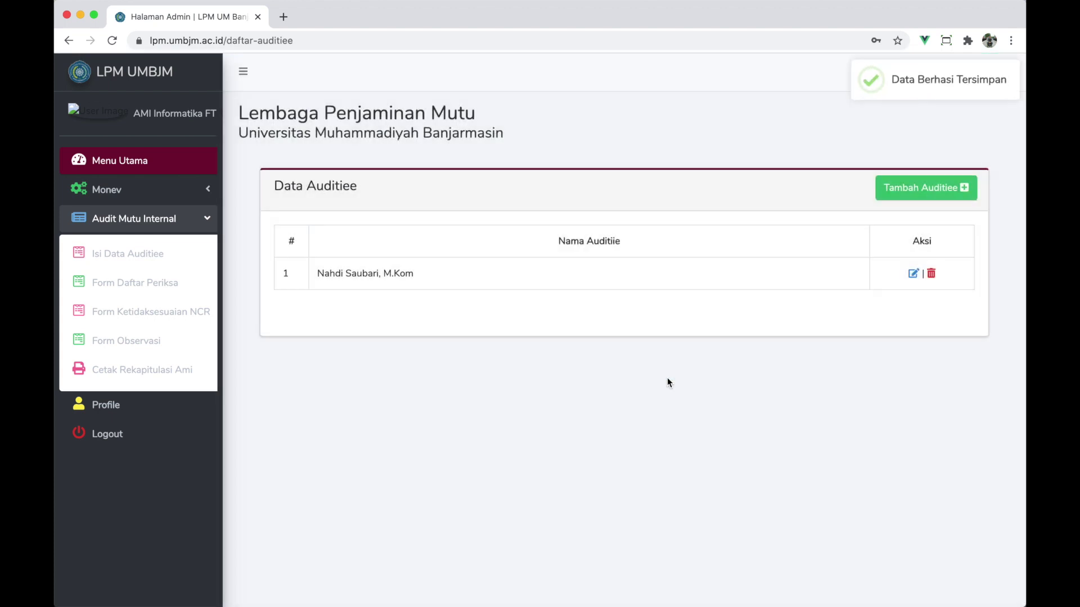
- Add another auditee from the name suggestions and save it
click(900, 197)
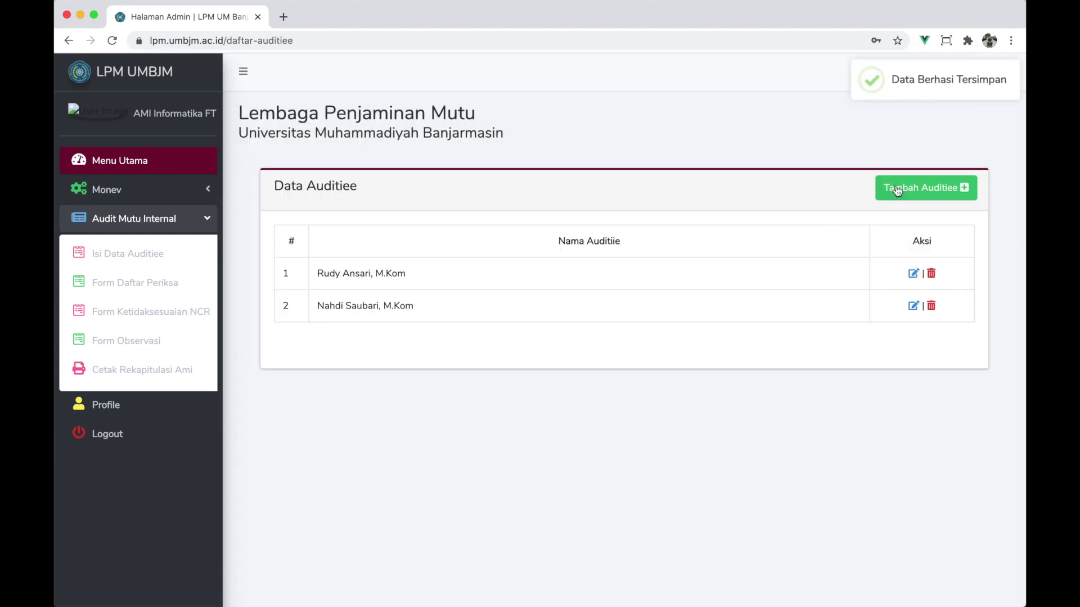
click(903, 188)
click(468, 322)
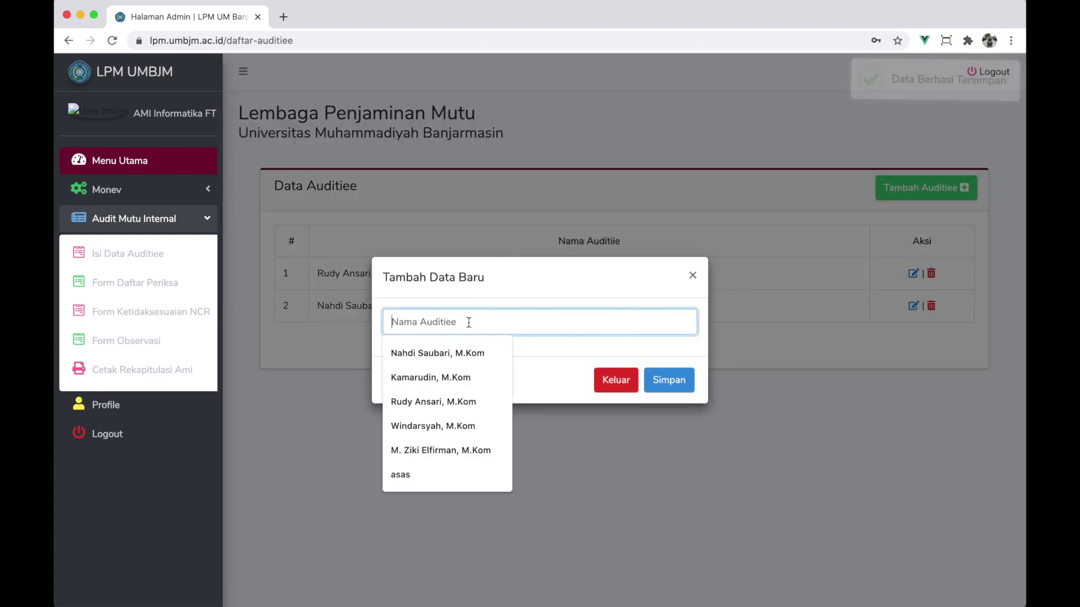
key(Up)
key(Up)
key(Tab)
click(675, 381)
- Try adding one more auditee, dismiss the maximum-limit error and cancel the form
click(901, 192)
click(496, 327)
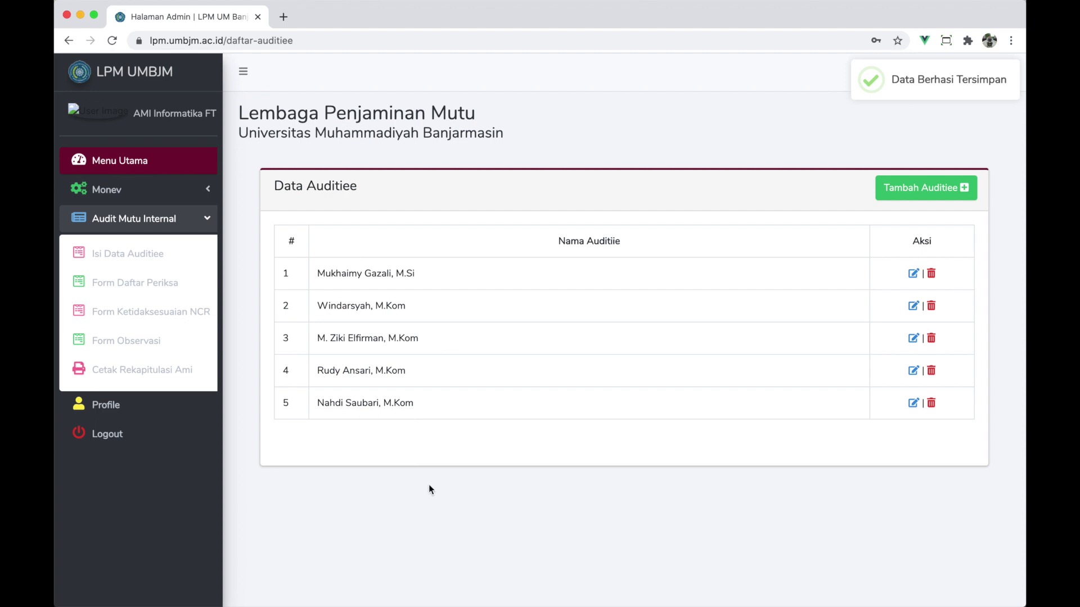
click(902, 190)
click(485, 331)
text(Muns)
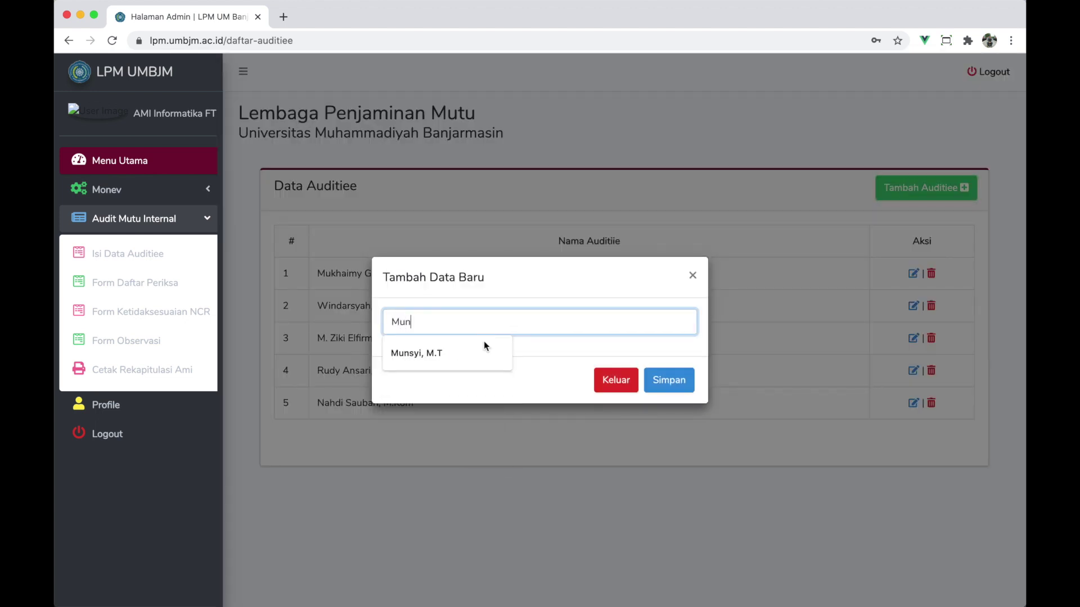
click(484, 360)
click(683, 384)
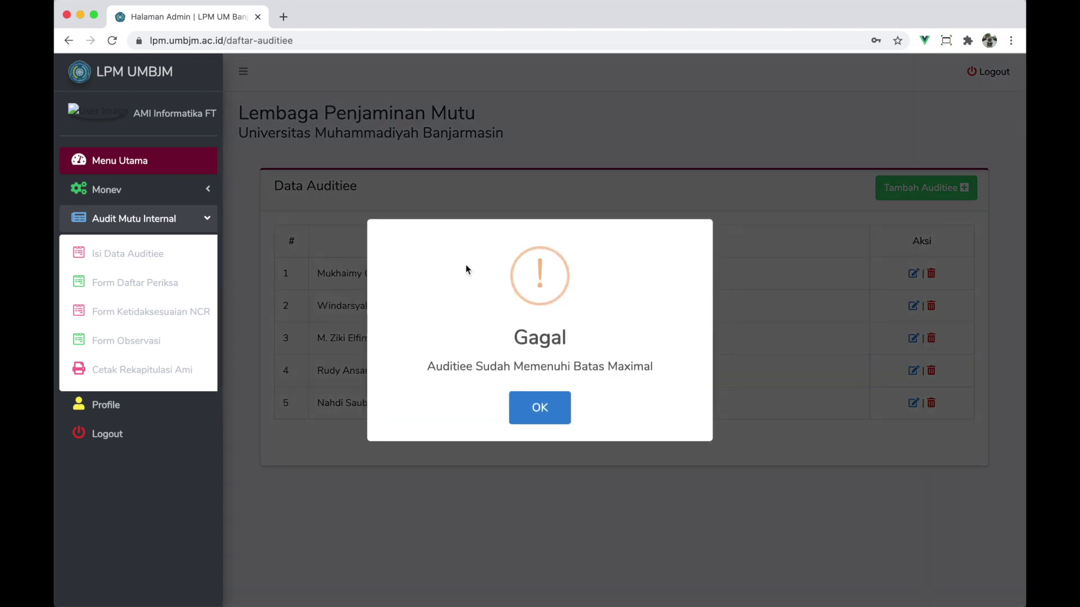
click(537, 409)
click(613, 379)
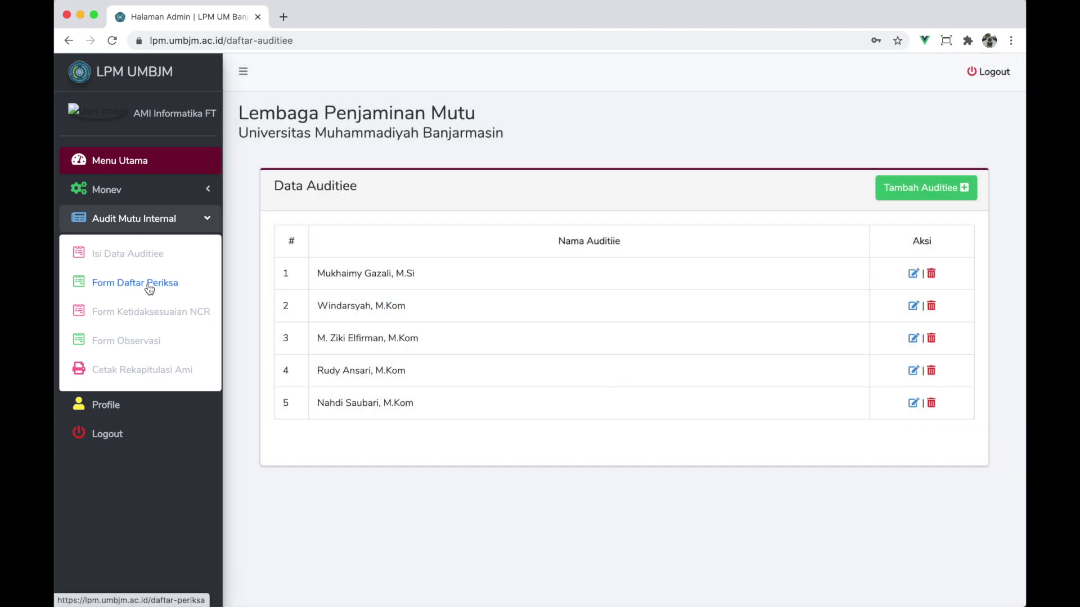
- Start a new Form Daftar Periksa question for element Pendidikan, indicator pendidikan indikator 2
click(149, 285)
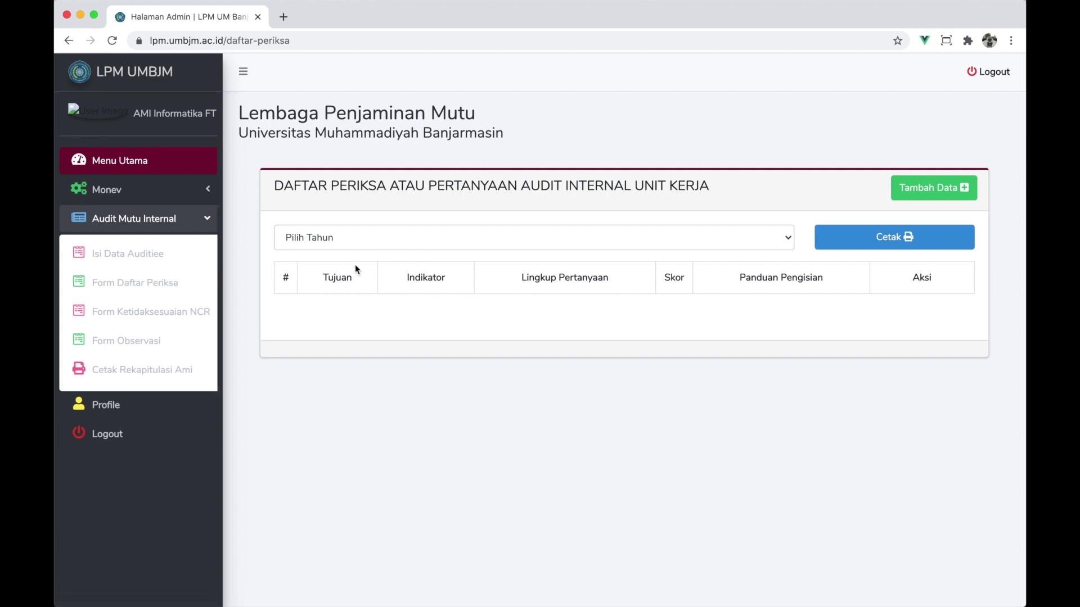
click(933, 191)
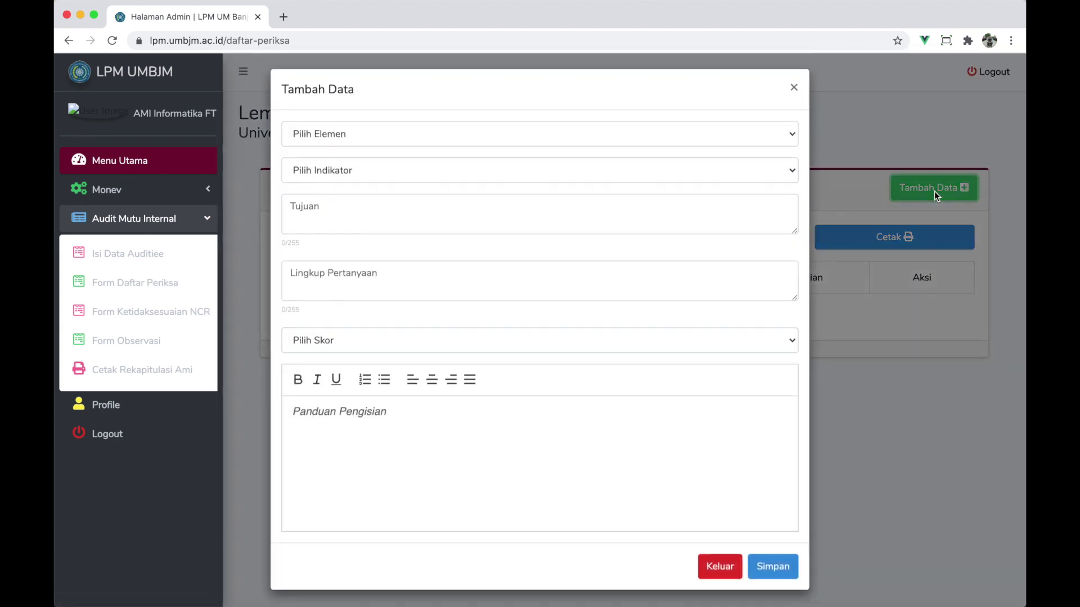
click(447, 134)
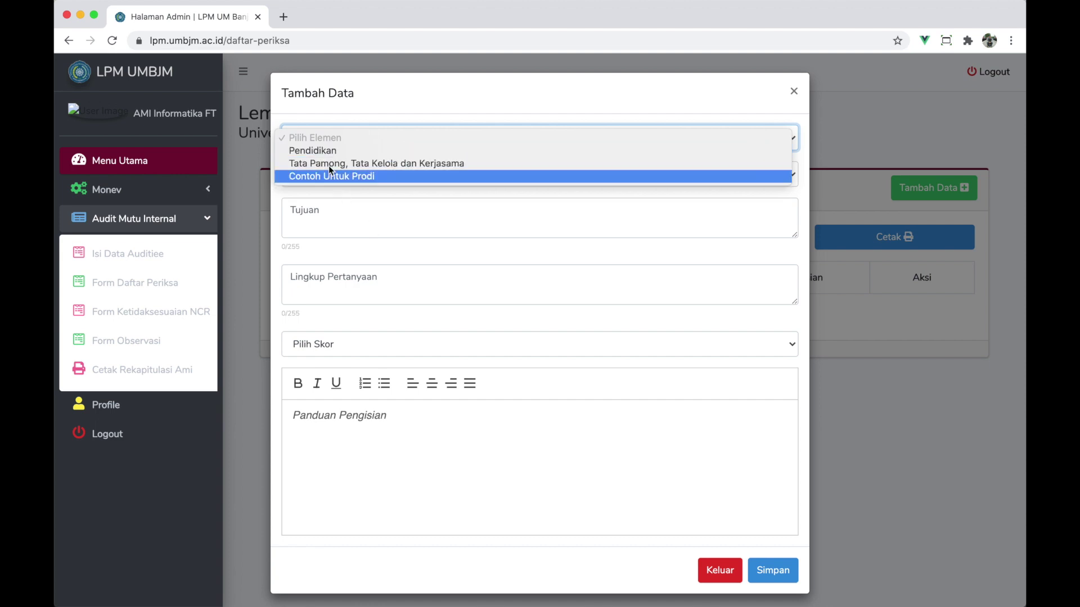
click(312, 156)
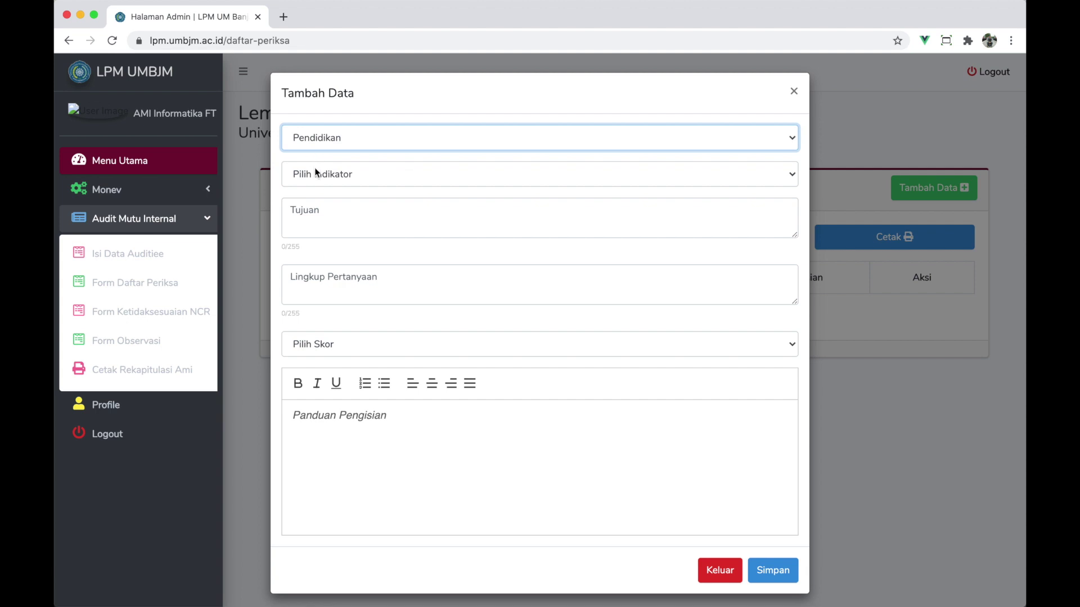
click(321, 178)
click(326, 187)
- Enter objective 'Tujuannya seperti', scope 'Lingku', score 0 - 1. Mayor, guidance 'panduan pengisiannya seperti apa', and save
click(332, 210)
text(Tujuannya seperti)
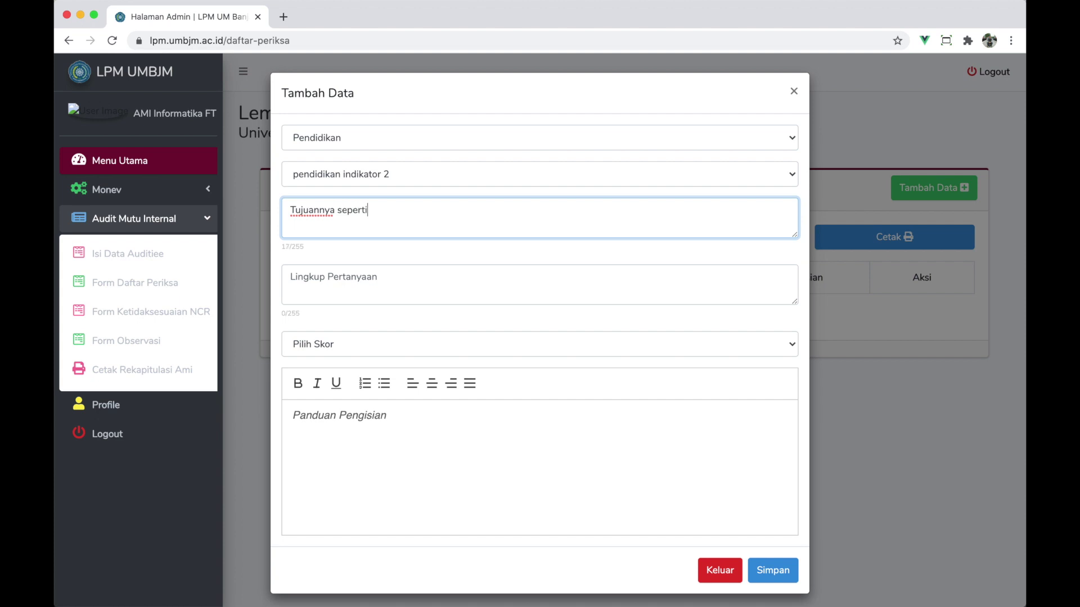
click(359, 293)
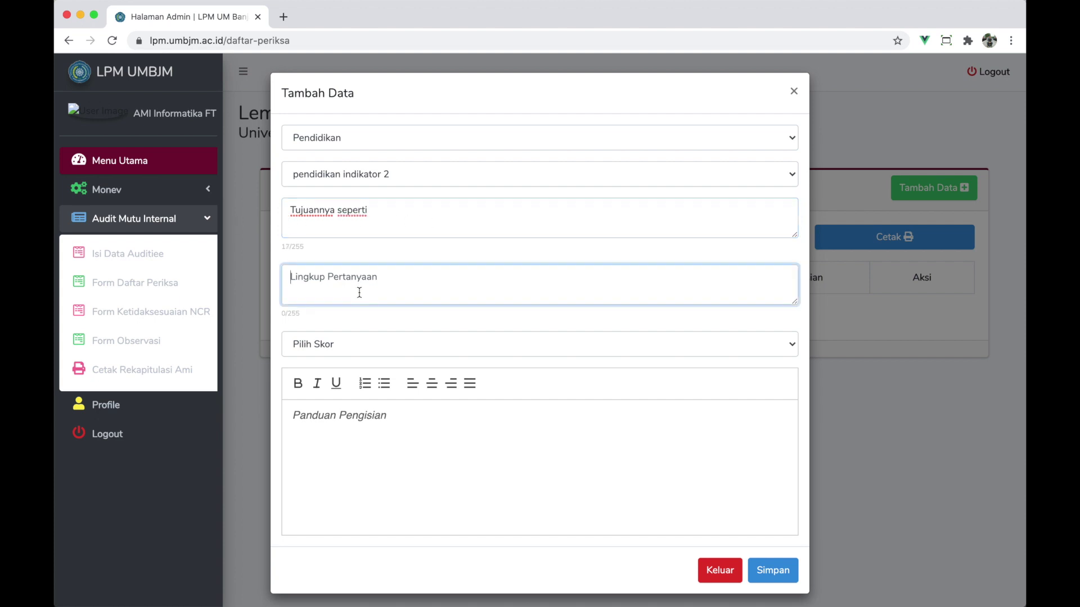
text(Lingkup tanya)
click(376, 352)
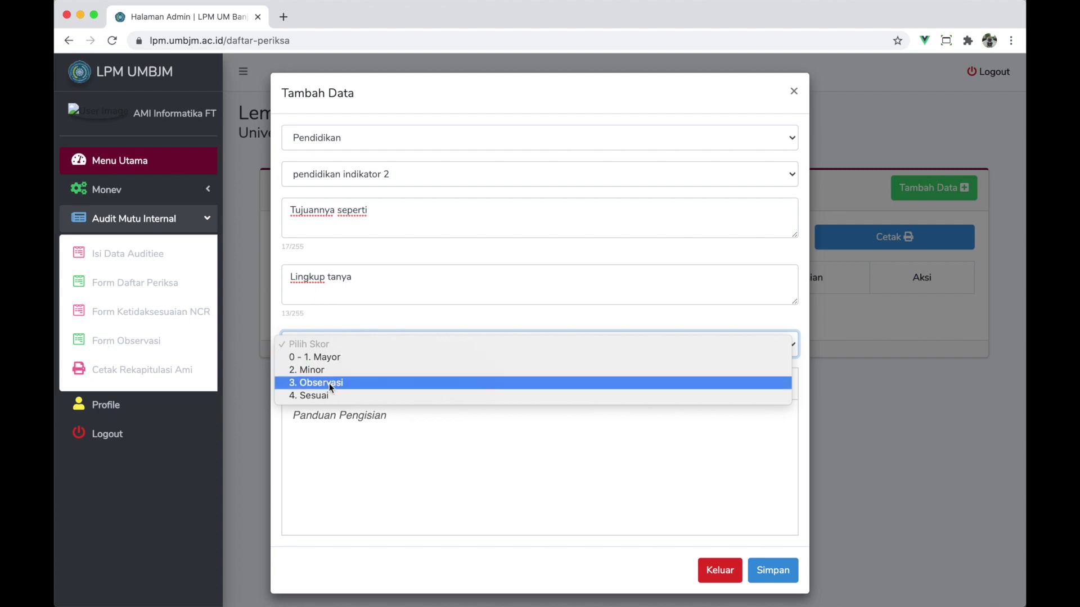
click(315, 359)
click(351, 433)
text(panduan pengisiannya seperti apa)
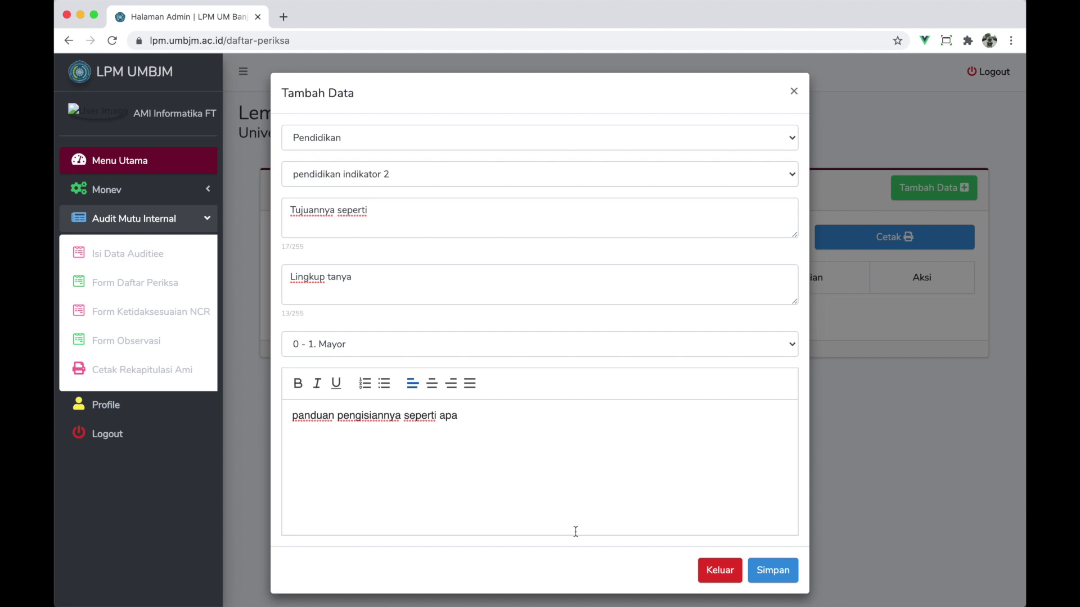
click(785, 572)
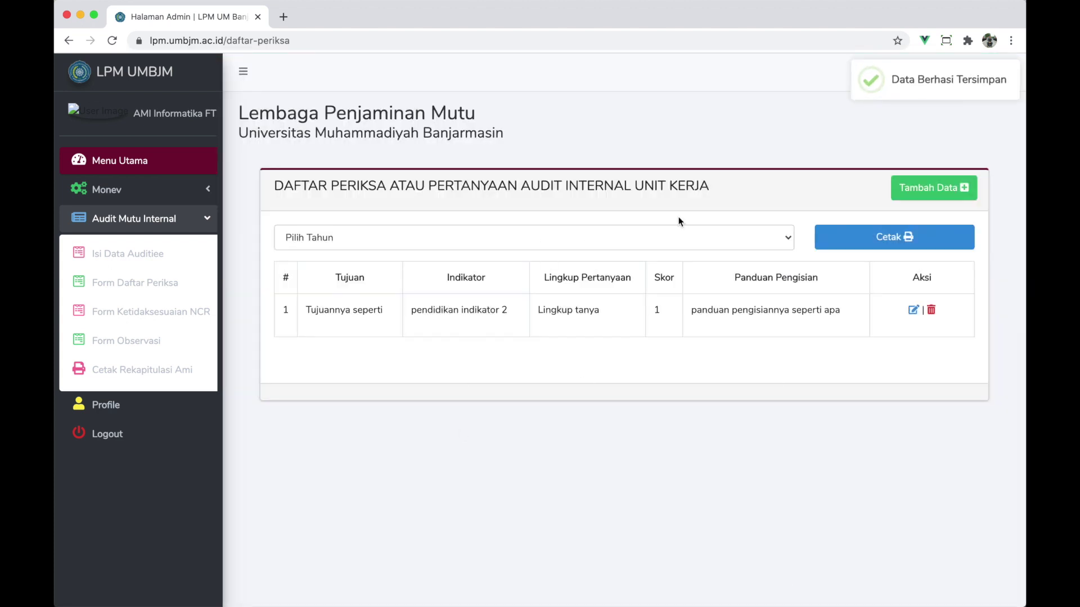
click(913, 310)
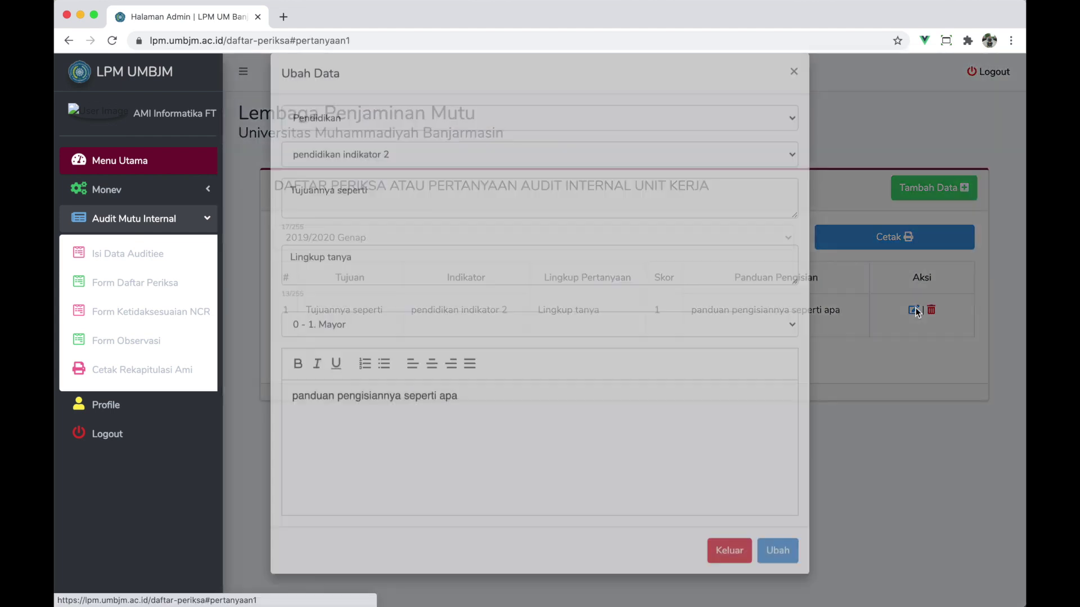
click(911, 370)
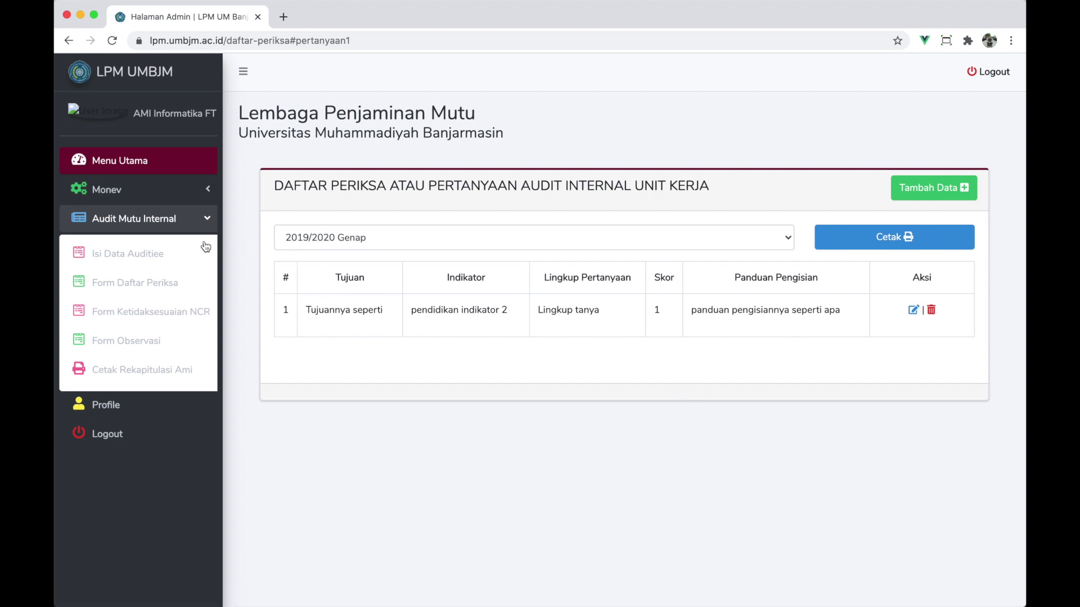
- Open Form Ketidaksesuaian NCR and review the Klausul/Dokumen, Uraian Ketidaksesuaian and Kategori Temuan columns
click(159, 318)
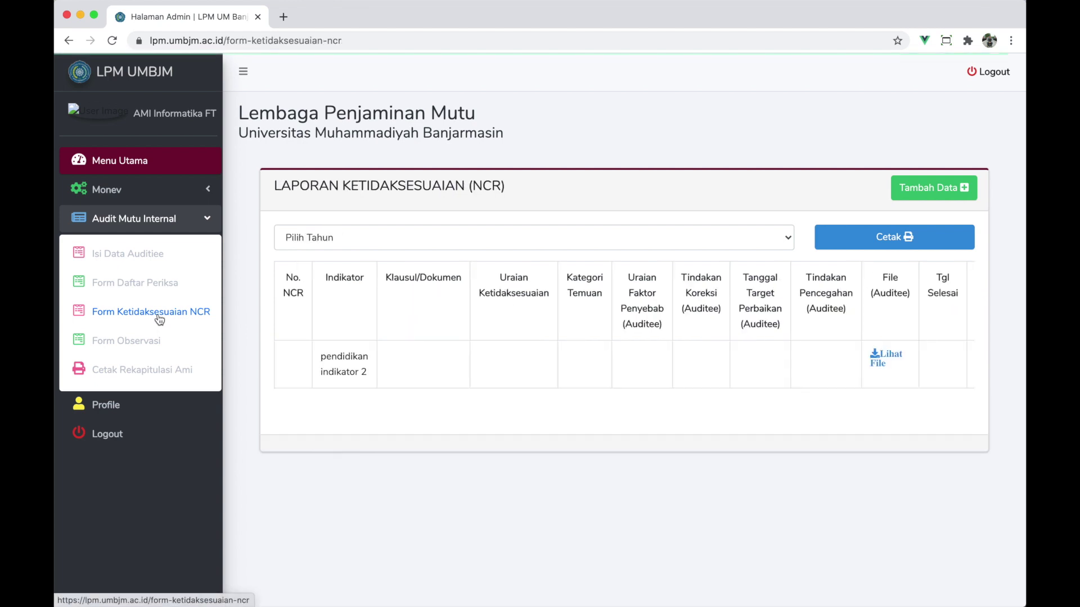
scroll(458, 341, right, 2)
scroll(458, 340, right, 2)
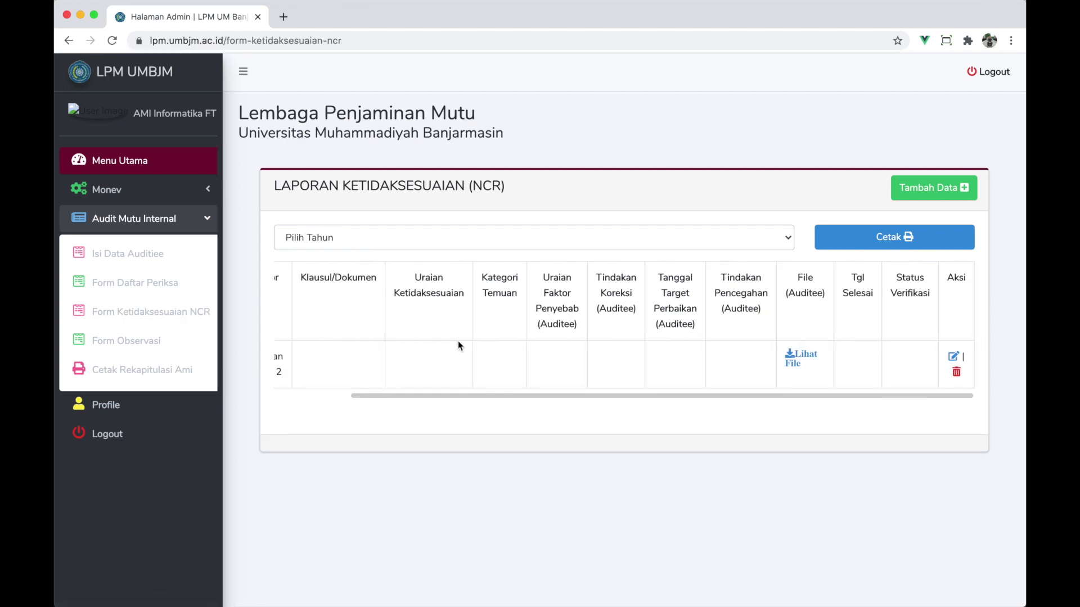
scroll(457, 341, left, 2)
scroll(458, 341, left, 1)
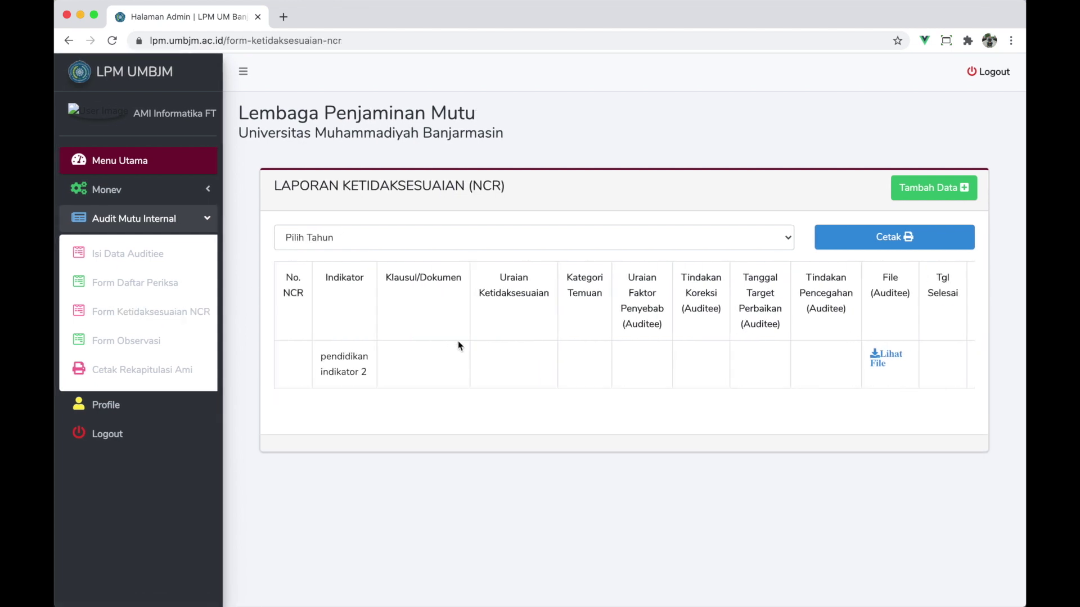
scroll(458, 341, right, 3)
scroll(450, 369, left, 1)
scroll(450, 370, left, 1)
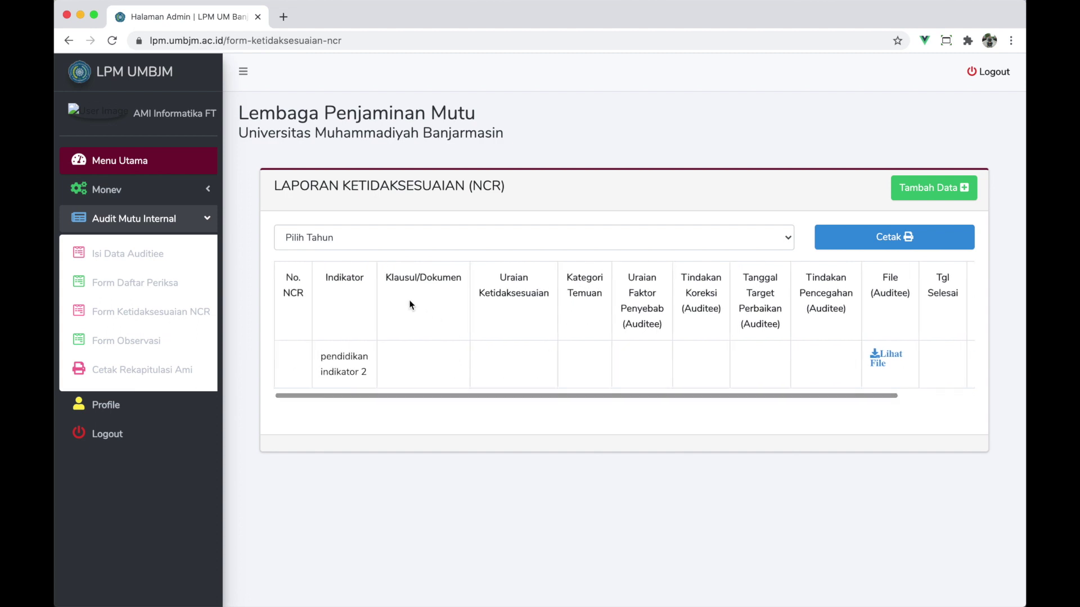
drag(386, 278, 589, 293)
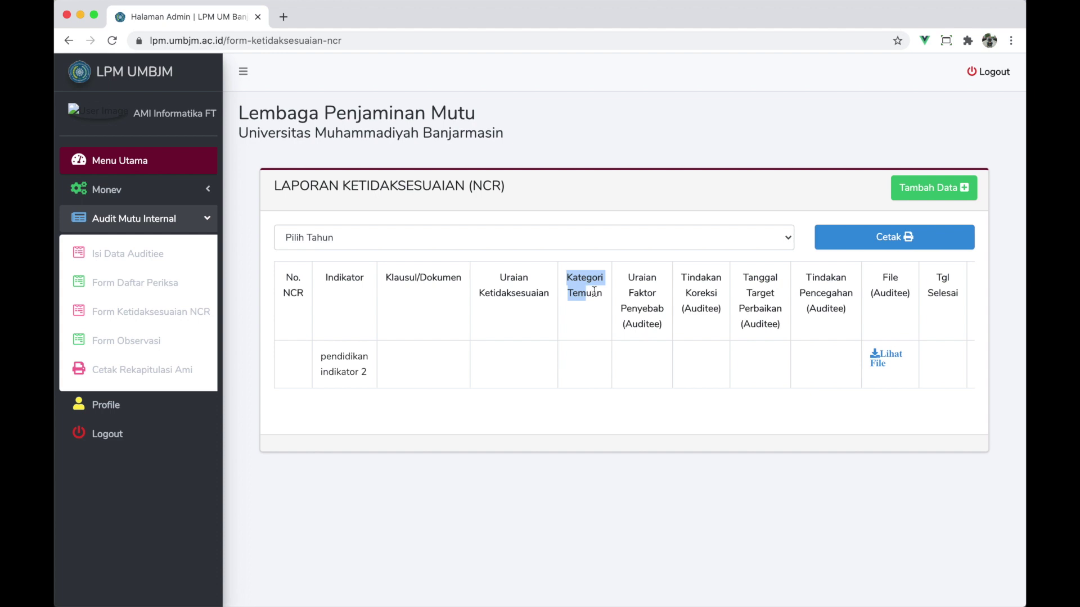
drag(606, 297, 413, 293)
- Review the Status Verifikasi, Tindakan Koreksi, Tanggal Target Perbaikan, Tindakan Pencegahan and No. NCR columns
scroll(413, 289, right, 3)
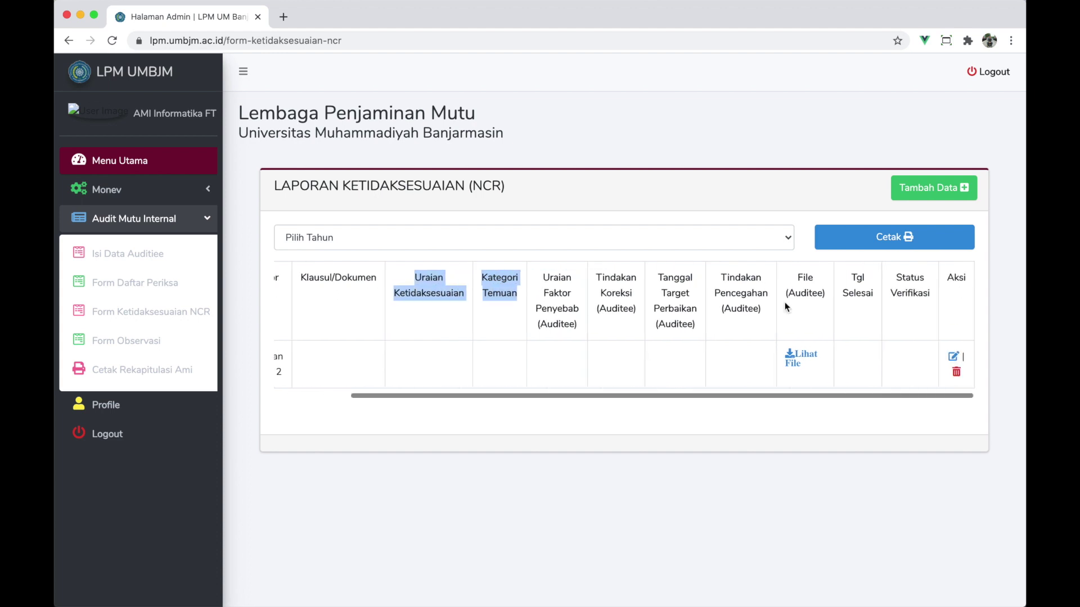
drag(896, 282, 929, 304)
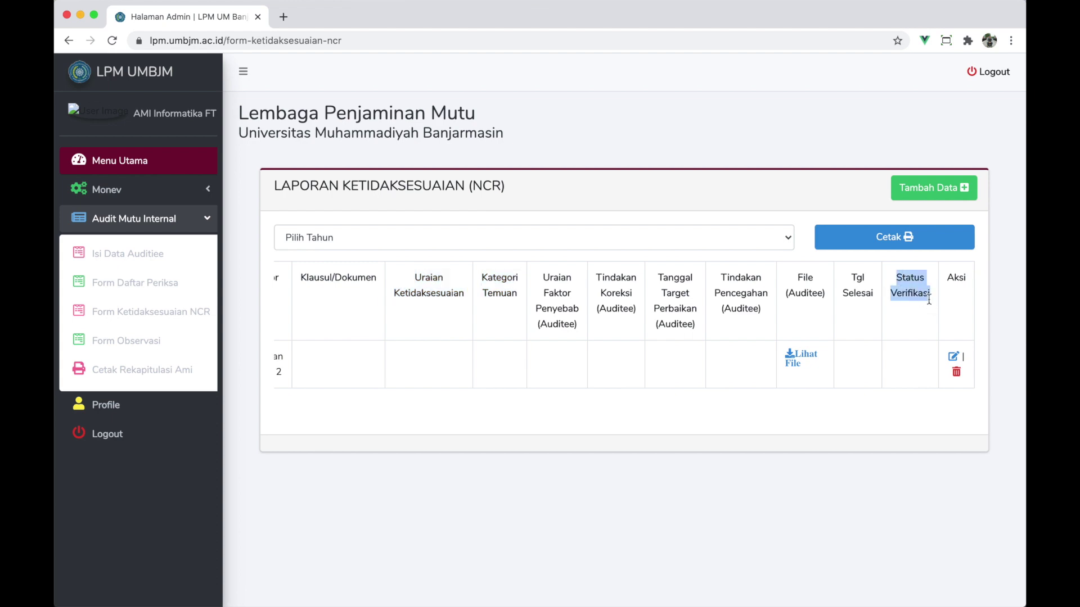
scroll(569, 282, left, 3)
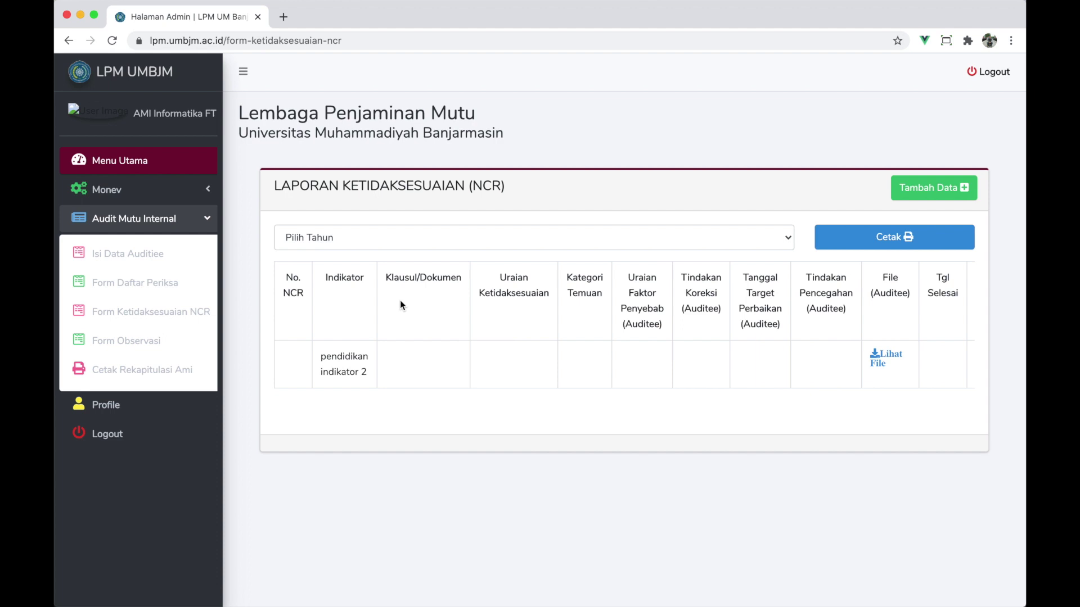
drag(630, 280, 675, 348)
drag(687, 277, 713, 313)
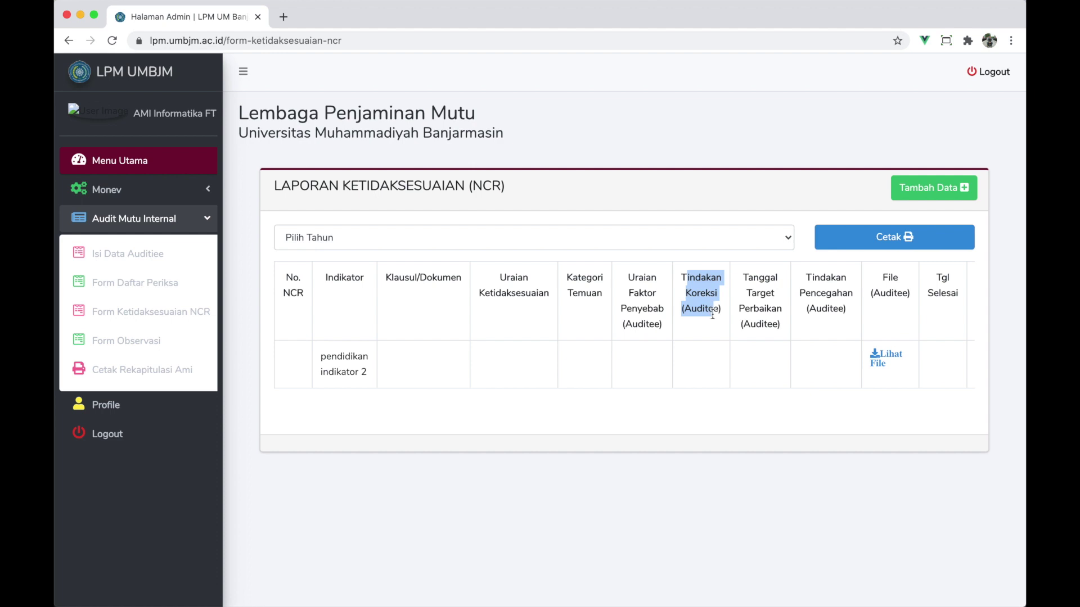
drag(741, 277, 770, 331)
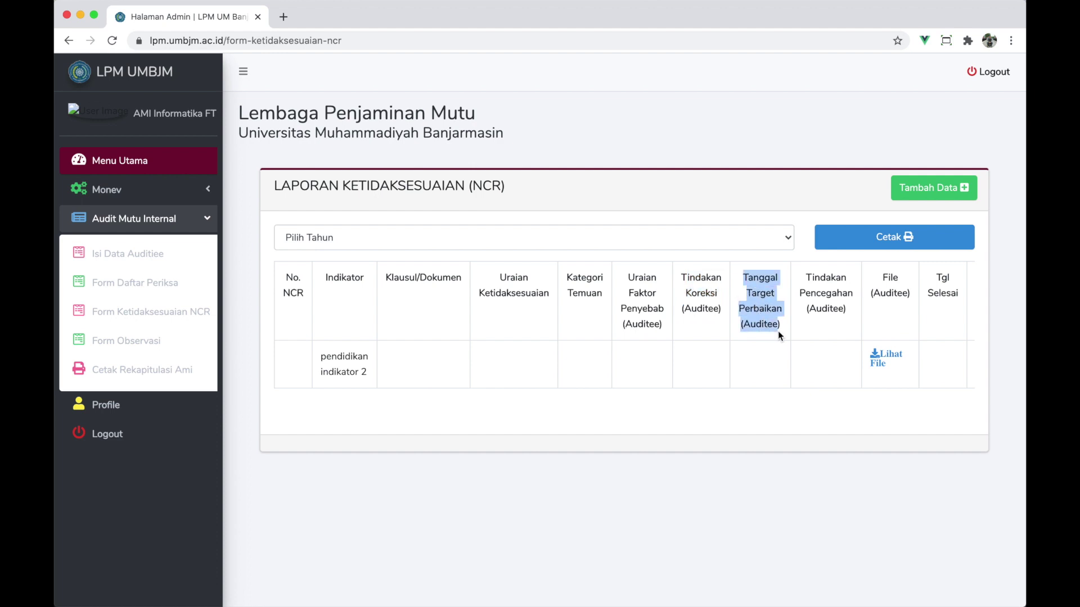
drag(806, 276, 847, 312)
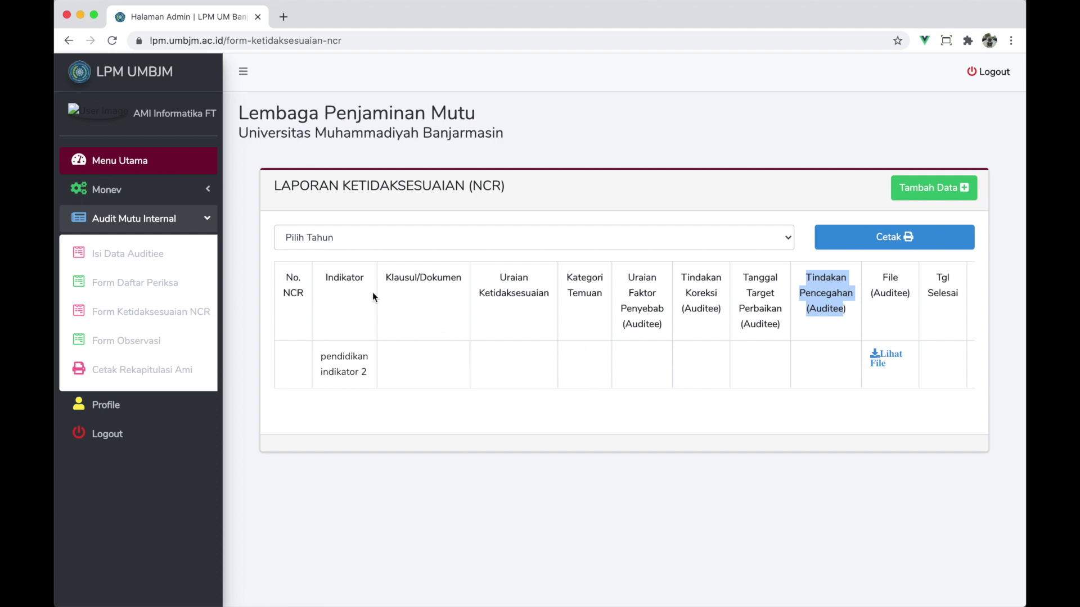
scroll(458, 376, right, 5)
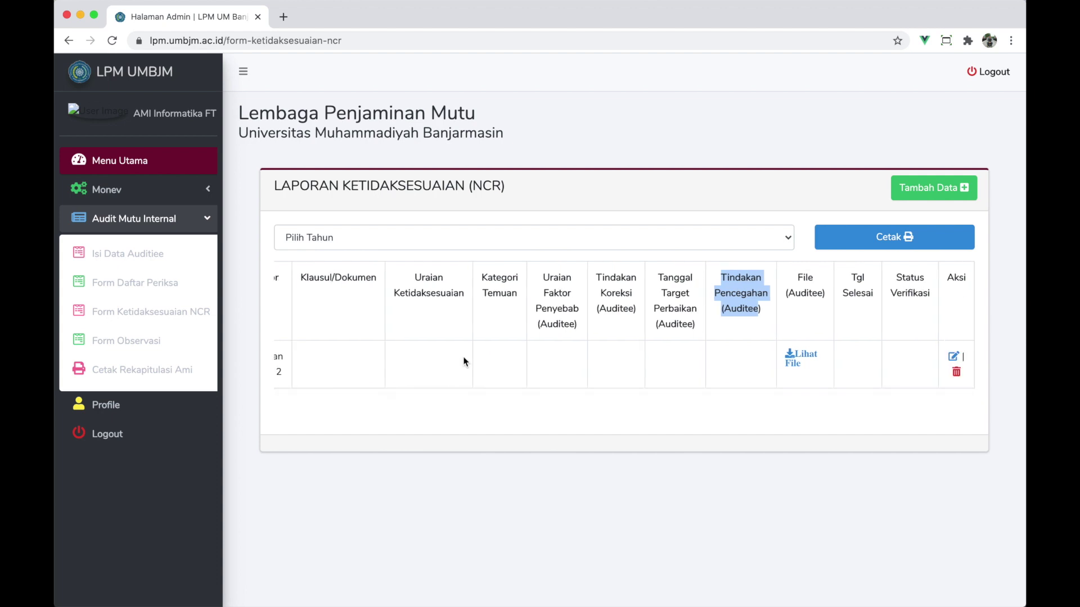
scroll(465, 361, left, 5)
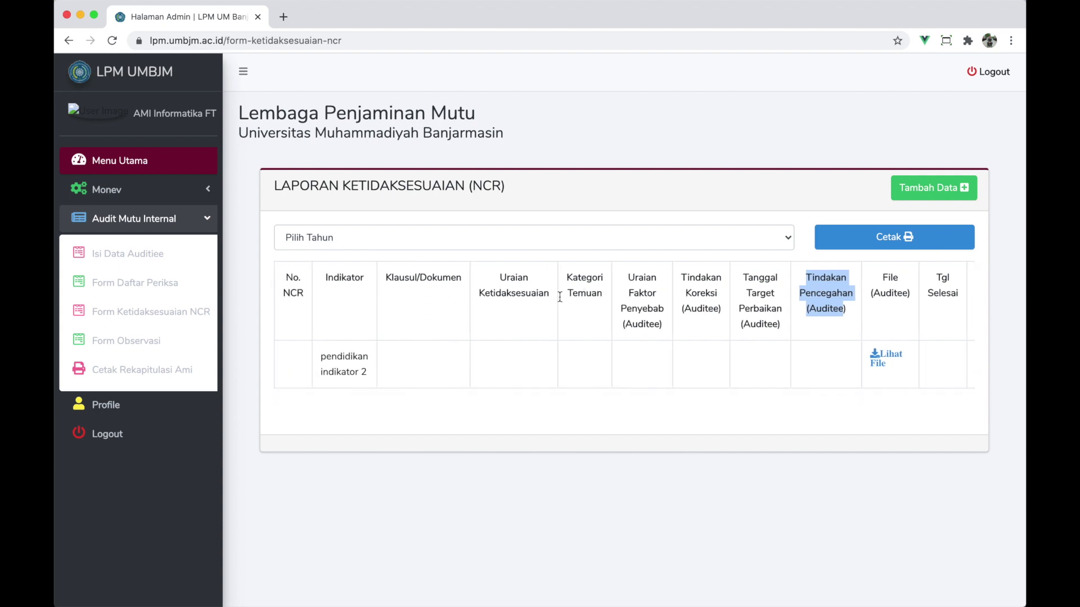
drag(284, 280, 298, 296)
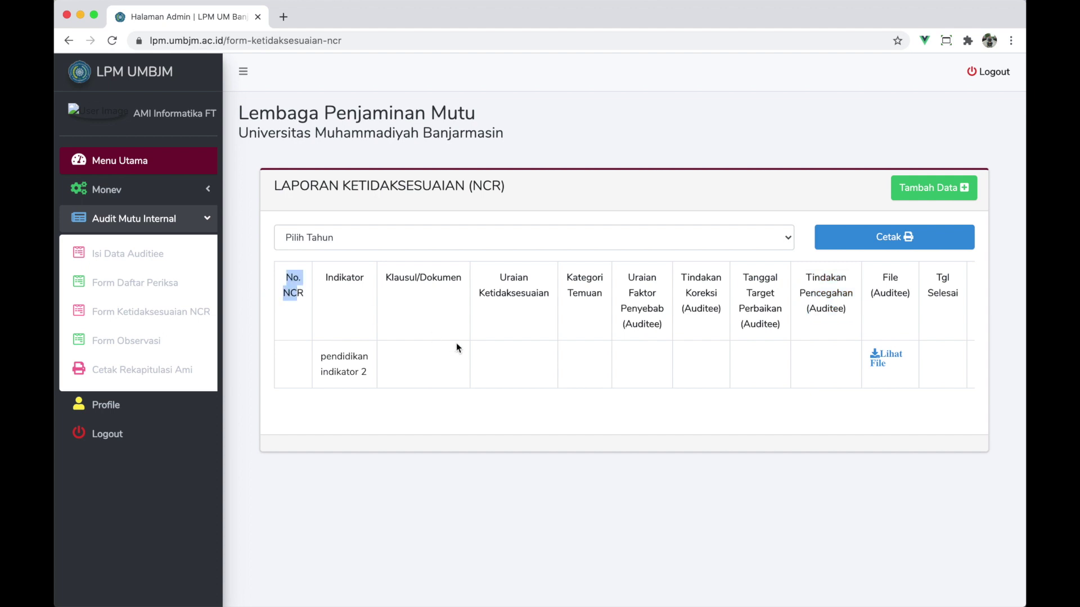
scroll(457, 348, right, 5)
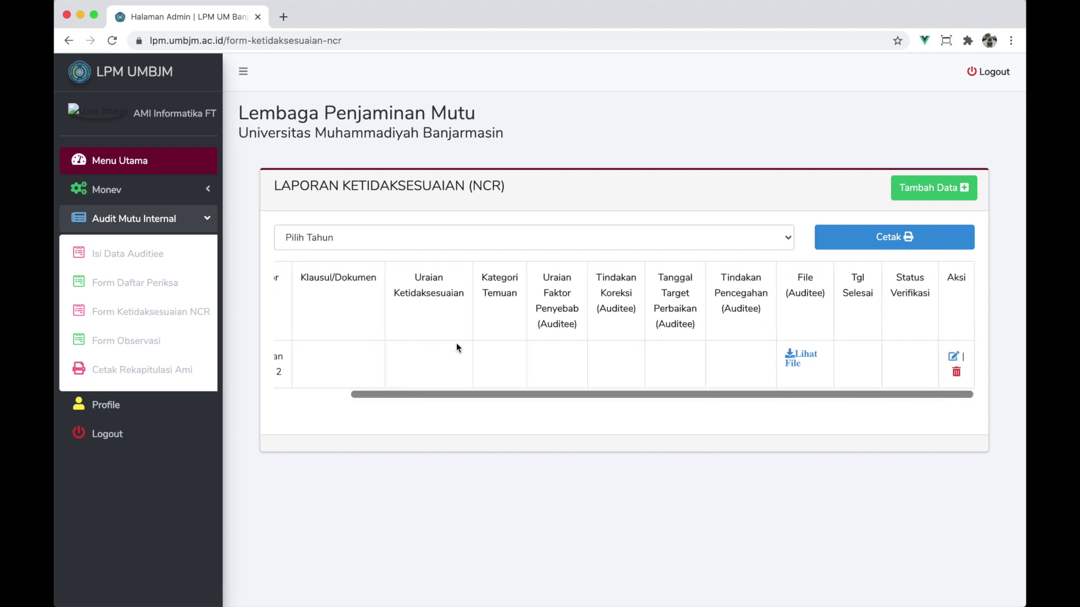
click(953, 359)
- In the NCR edit form, set No. NCR 1, element Pendidikan, indicator pendidikan indikator 2
click(953, 359)
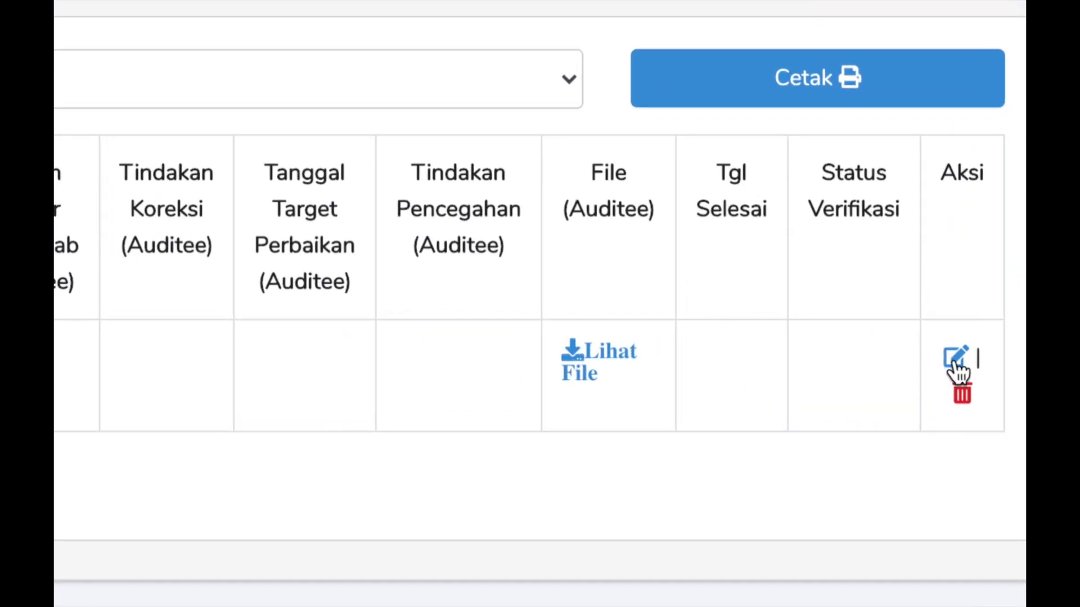
click(954, 359)
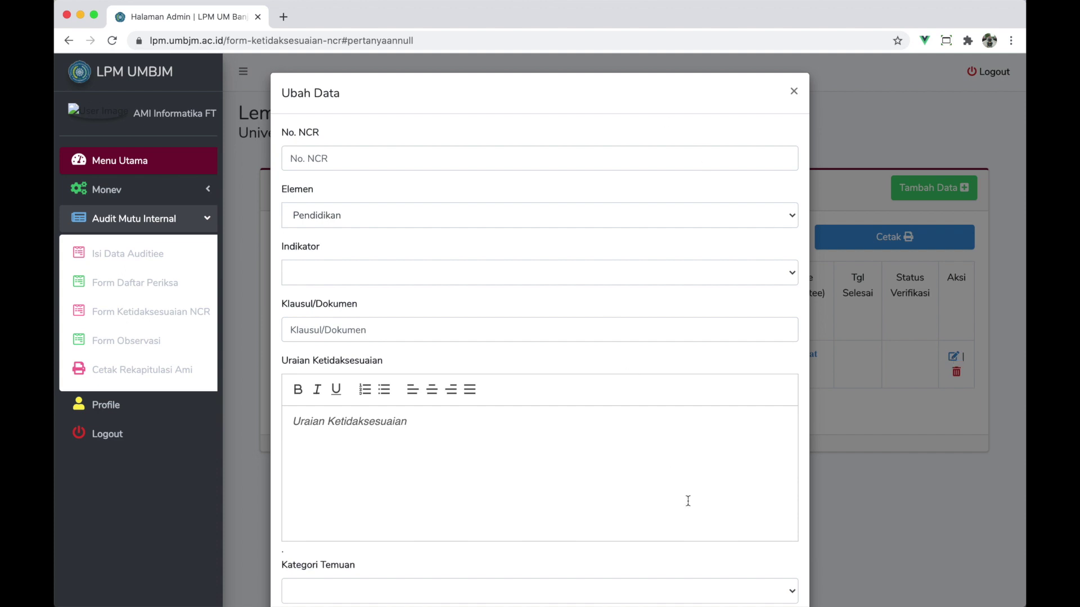
click(525, 162)
text(1)
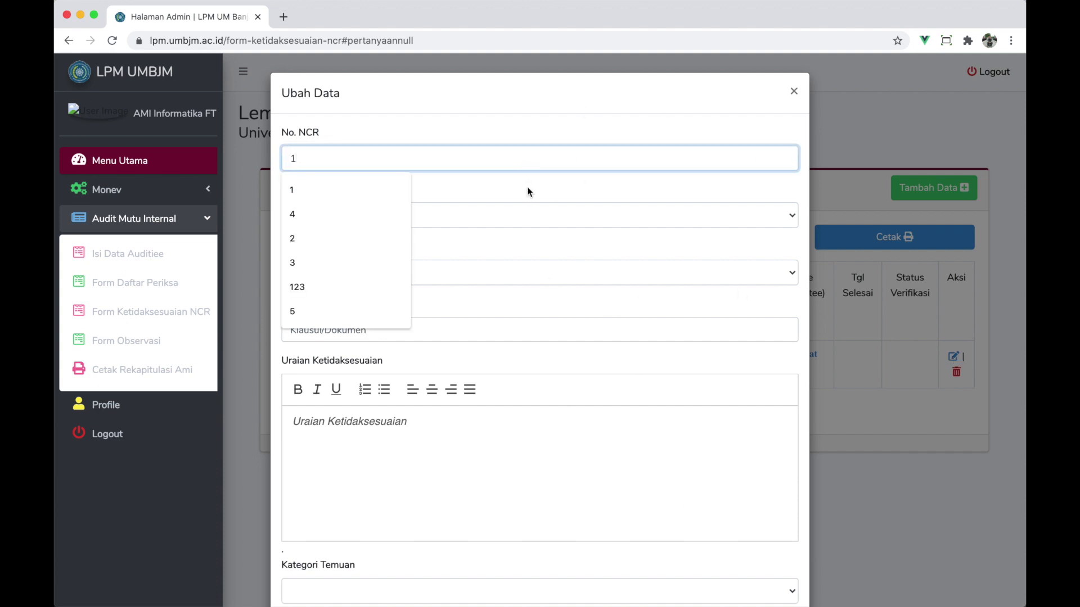
click(528, 192)
click(380, 274)
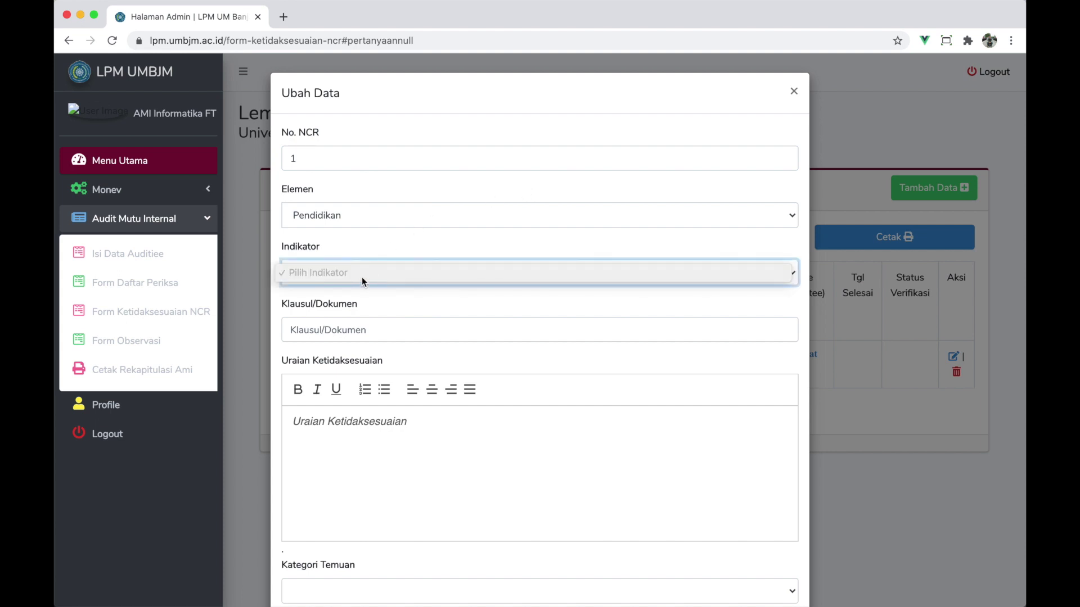
click(336, 250)
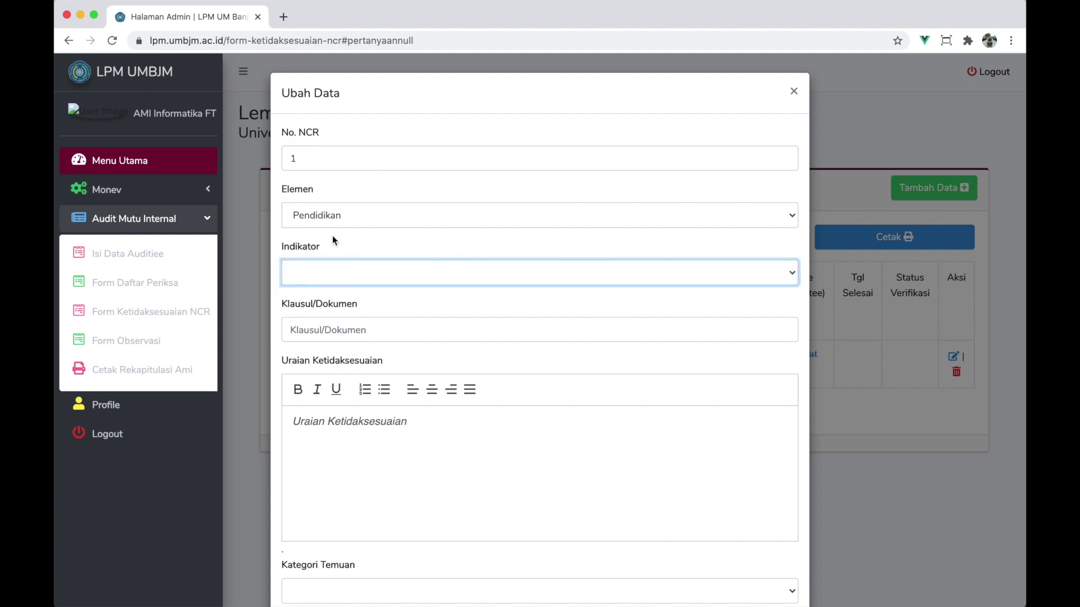
click(331, 217)
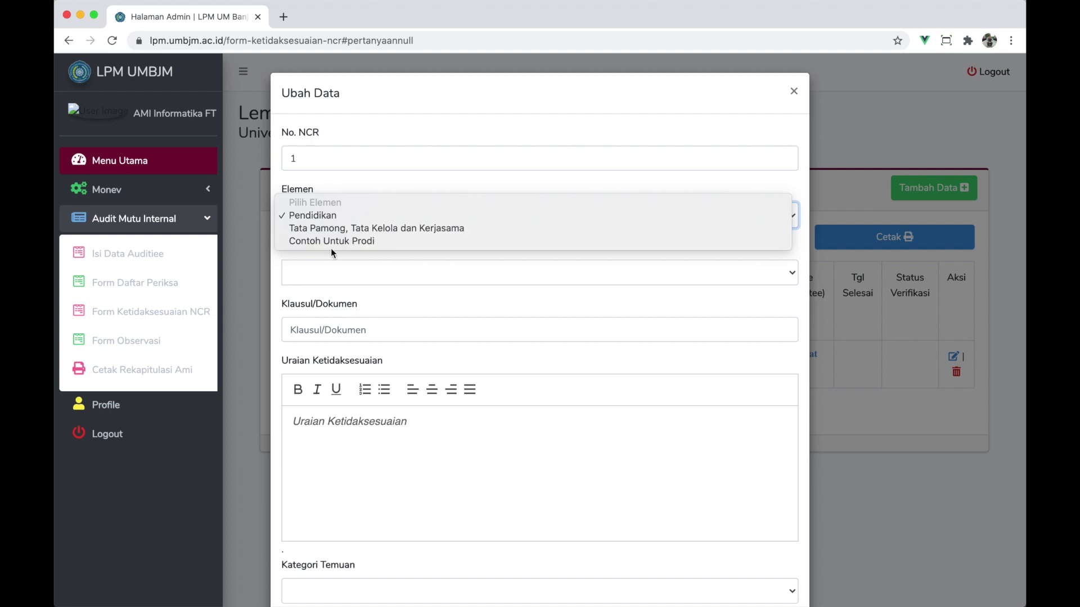
click(336, 242)
click(330, 215)
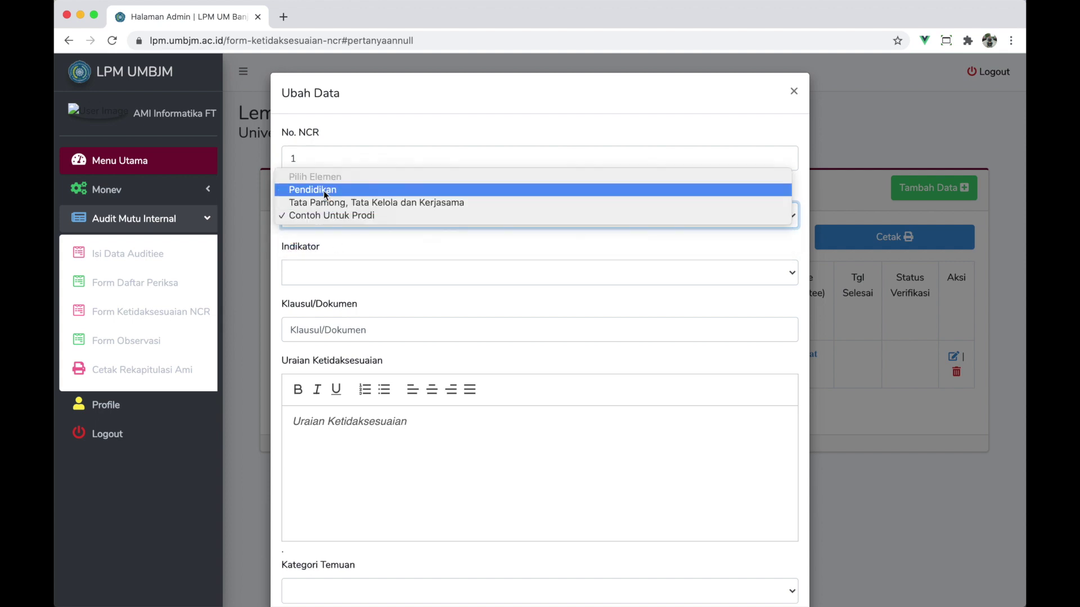
click(324, 191)
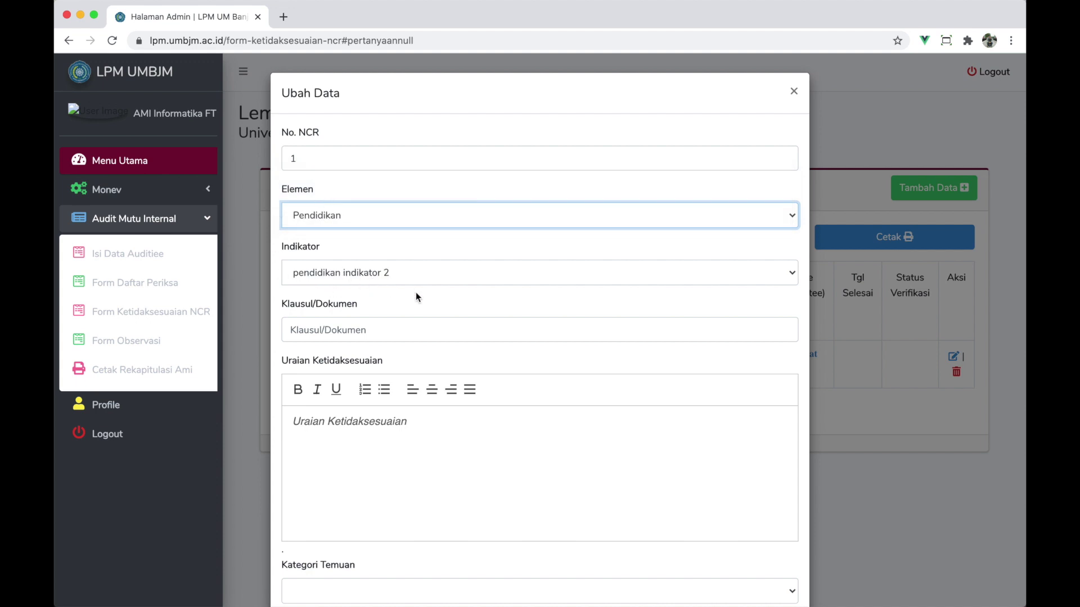
- Enter clause 'klausul dokumennnya', description 'uraian', and finding category MAYOR
scroll(417, 296, down, 3)
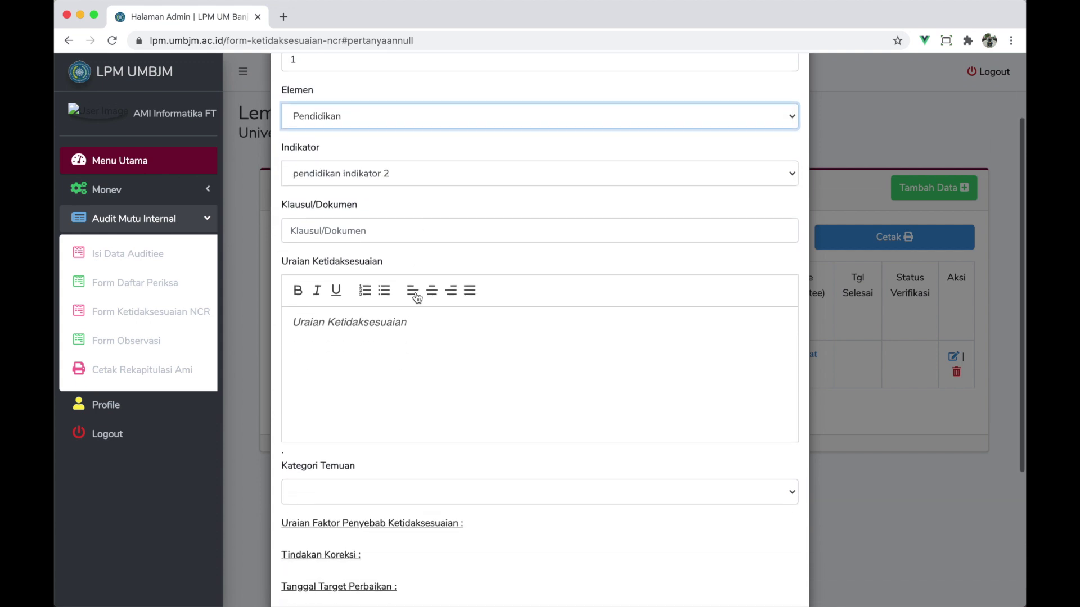
click(346, 232)
text(kla)
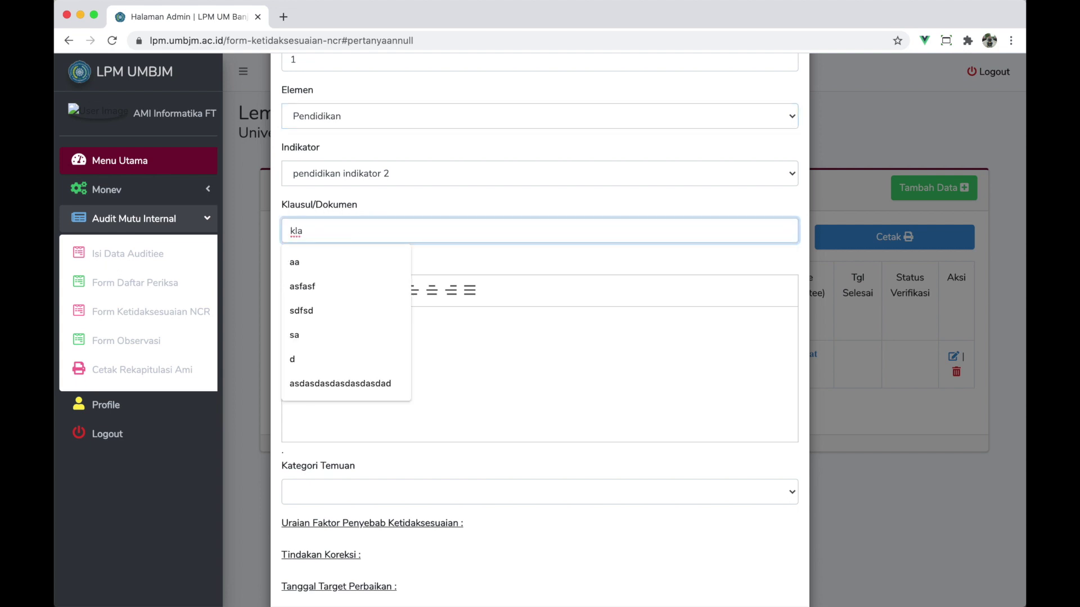
text(usul dokumennnya)
click(467, 332)
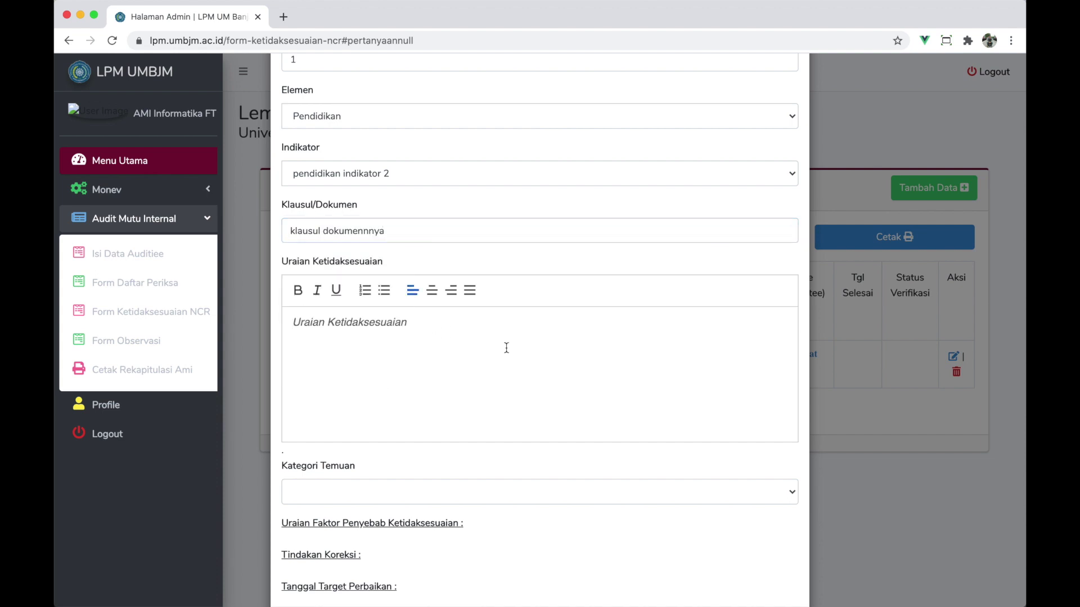
text(ura)
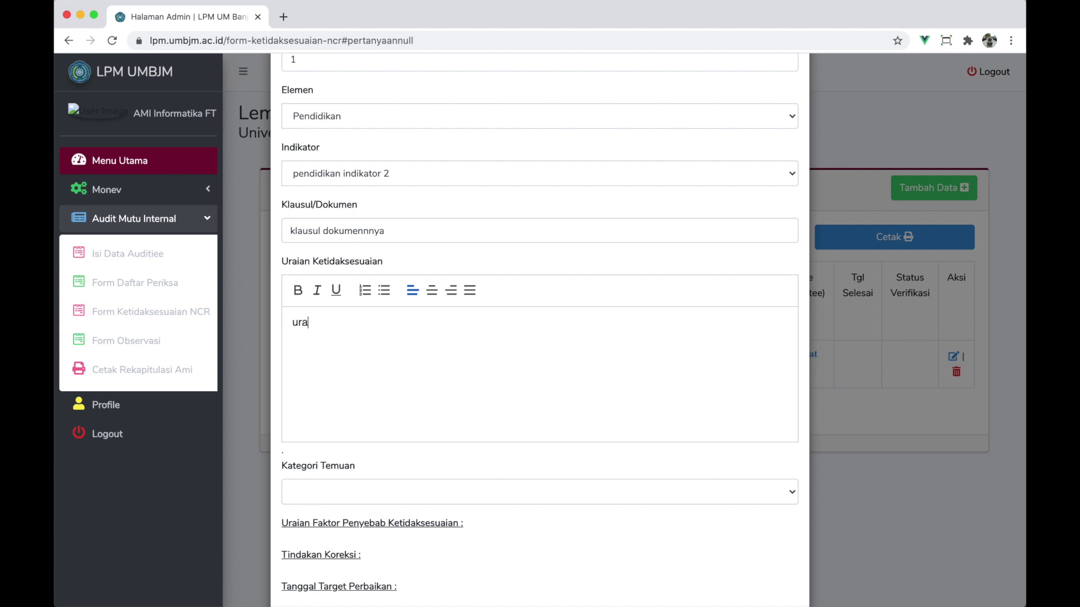
text(ian)
scroll(400, 430, down, 5)
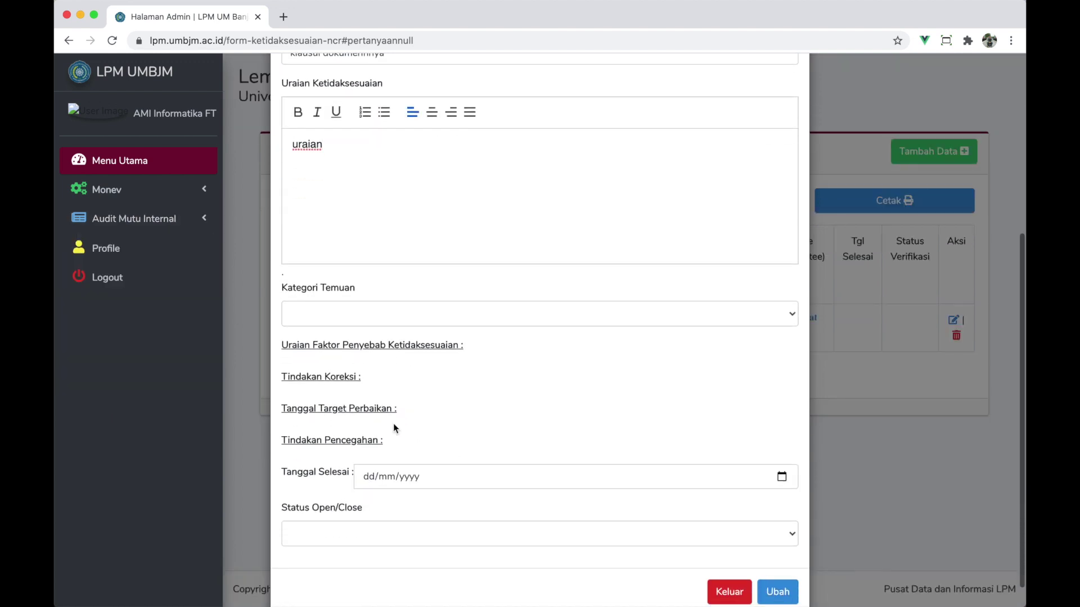
click(399, 315)
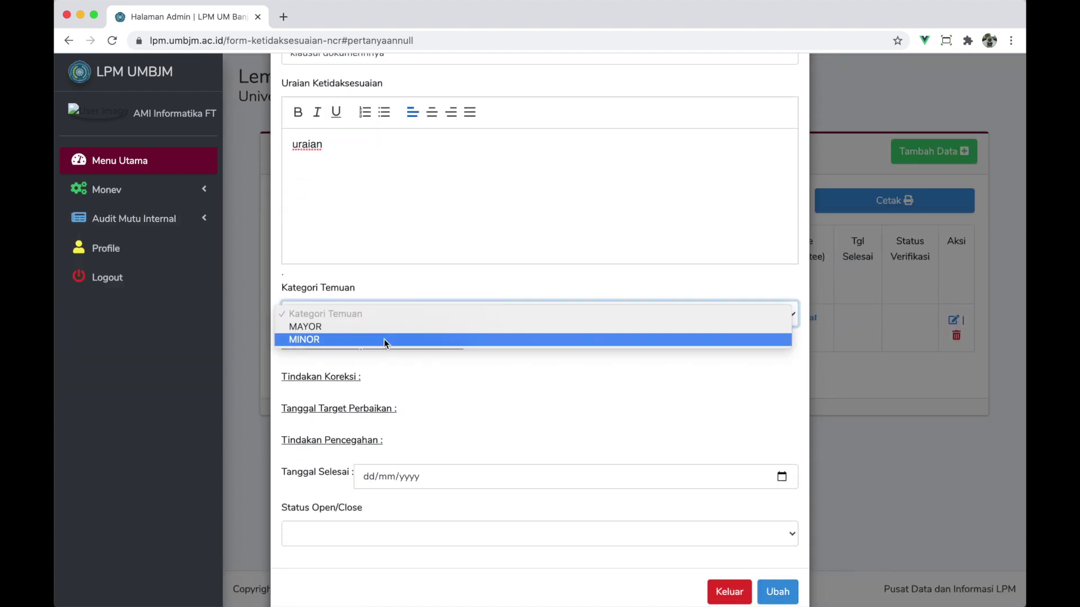
click(386, 330)
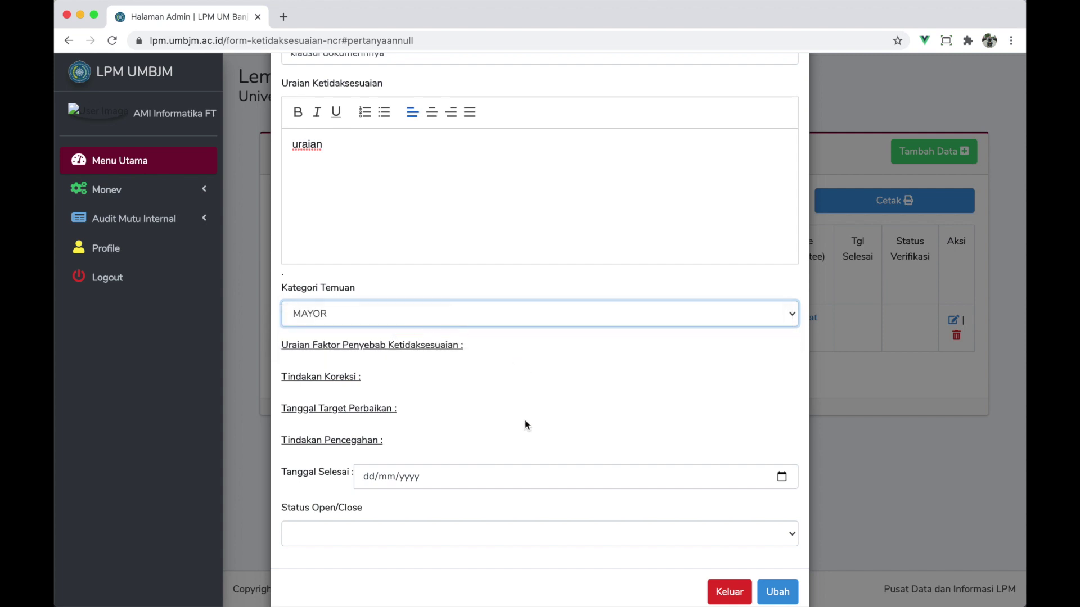
- Point out the root-cause, correction, target date and prevention fields, then save the NCR
scroll(525, 420, down, 1)
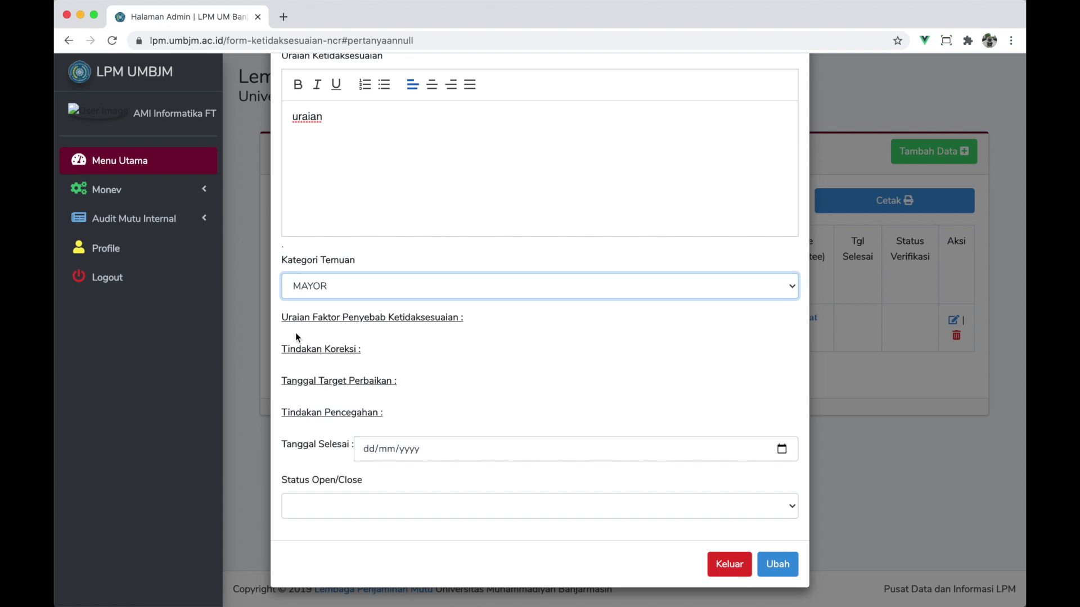
drag(283, 321, 471, 326)
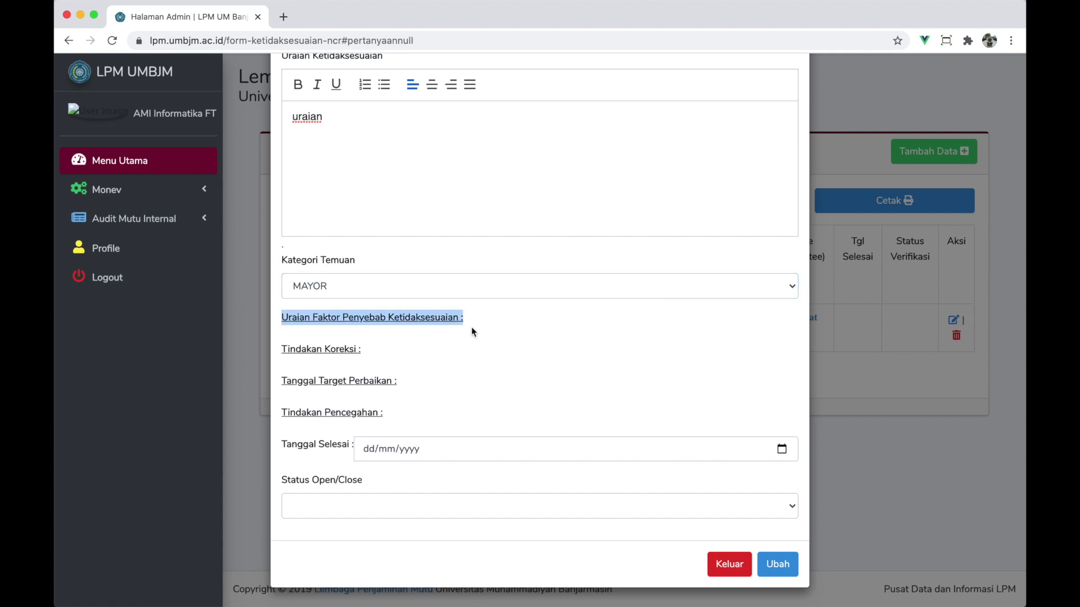
drag(282, 351, 407, 351)
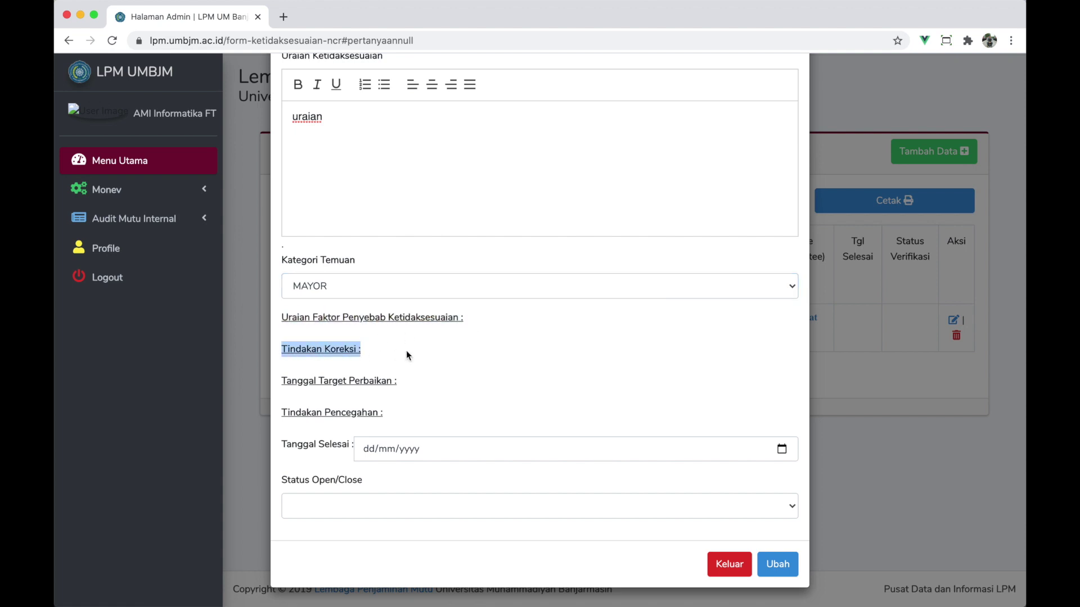
drag(283, 381, 434, 380)
drag(276, 412, 444, 415)
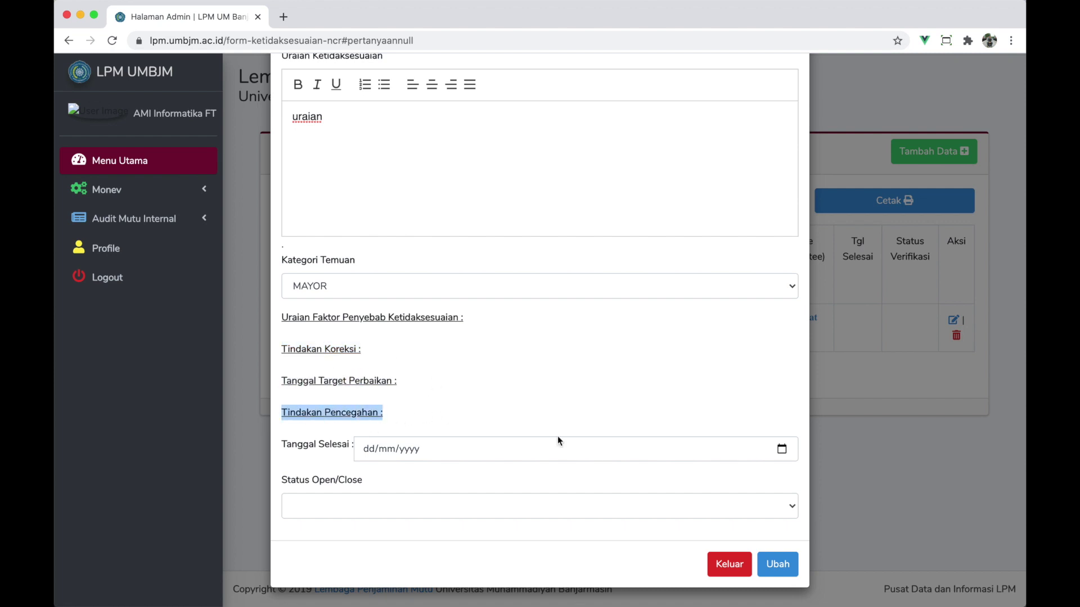
click(776, 565)
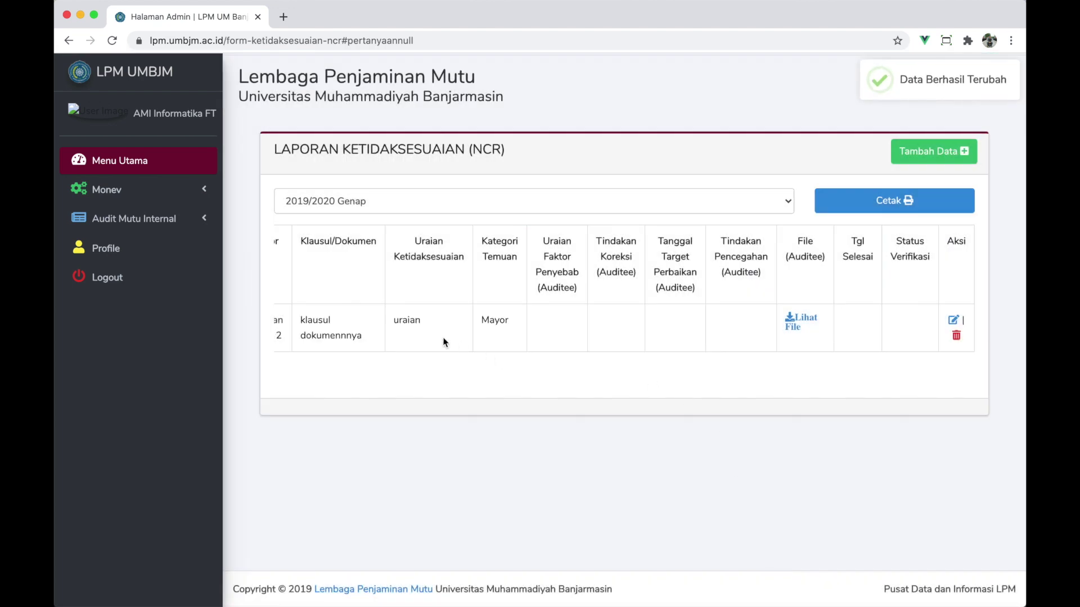
- Expand Audit Mutu Internal, pass through Form Observasi, and return to Form Daftar Periksa
scroll(443, 341, left, 3)
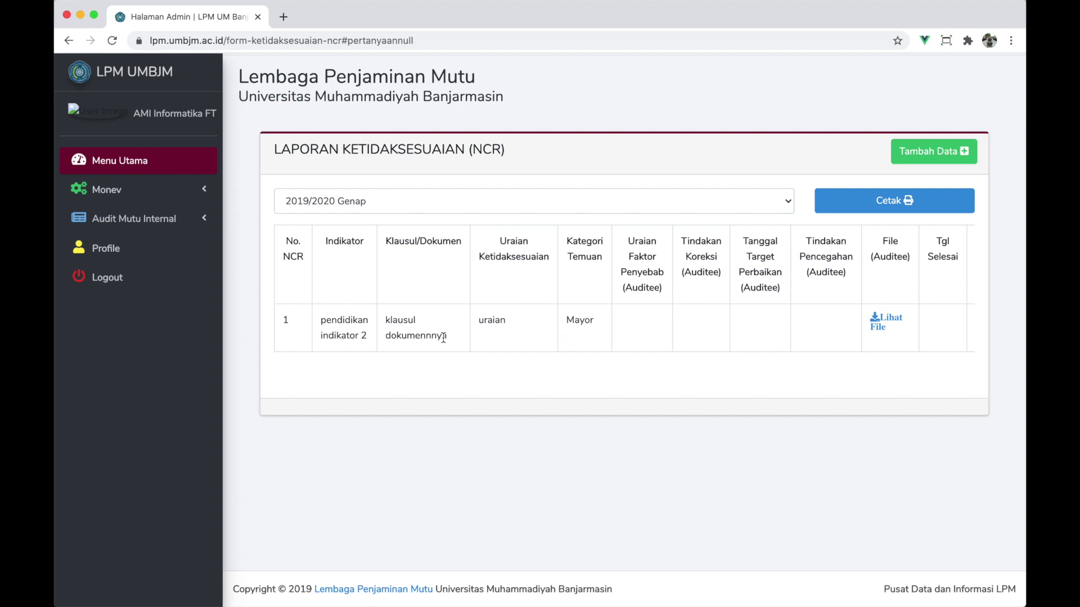
click(184, 194)
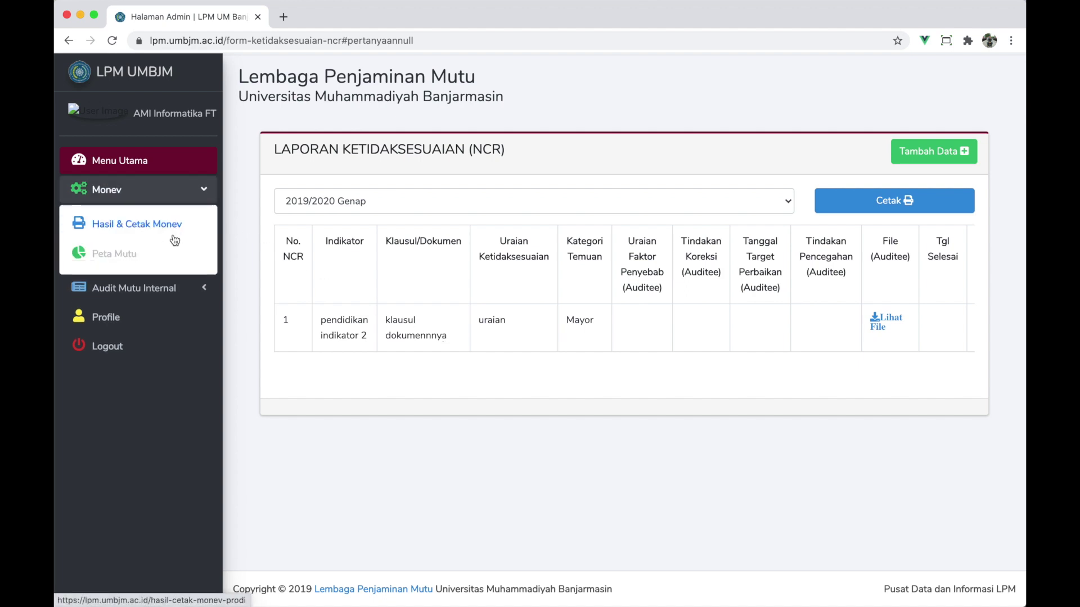
click(134, 276)
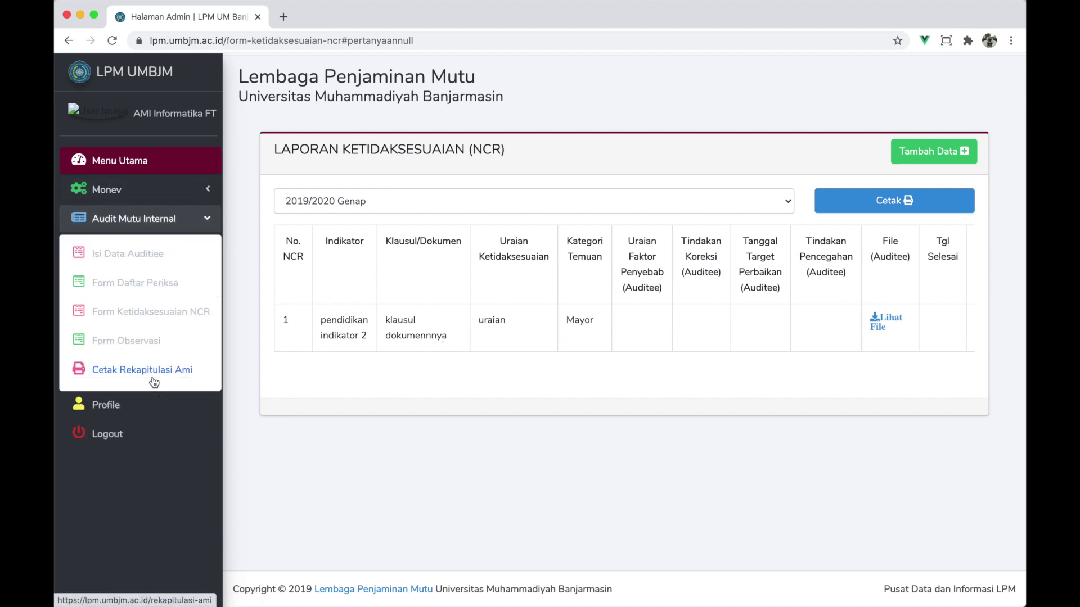
click(160, 349)
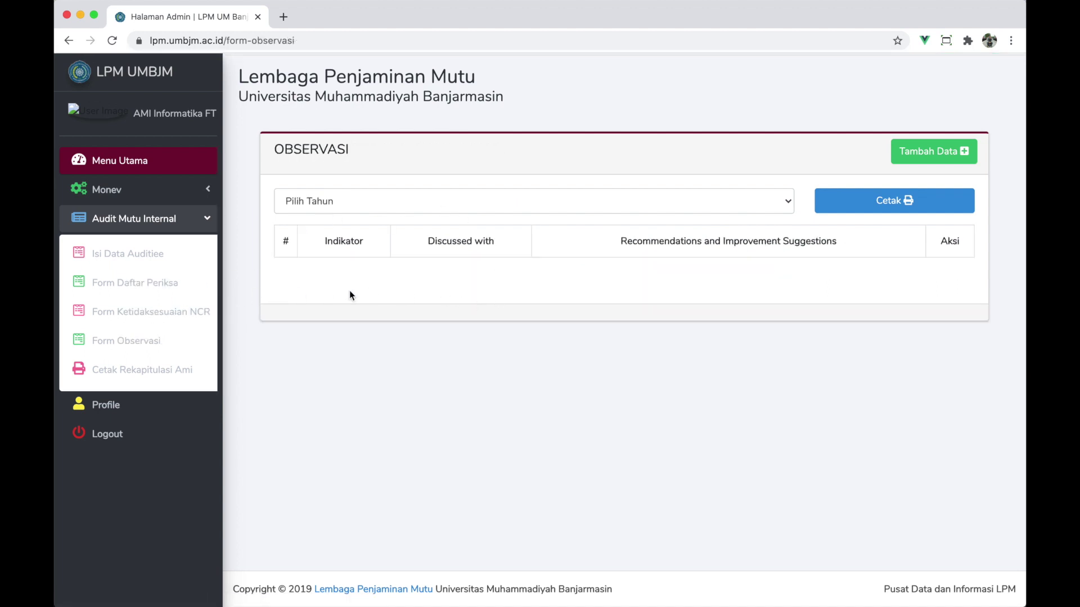
click(170, 293)
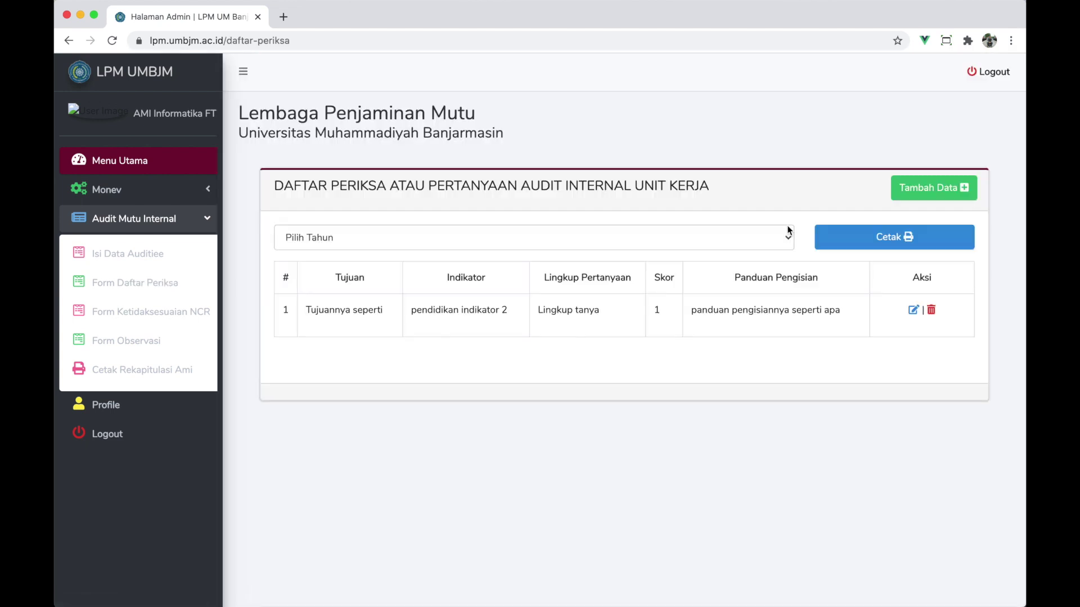
- Start a checklist question for Contoh Untuk Prodi, indicator Contoh Untuk Prodi 2, objective 'asfasfas'
click(936, 192)
click(571, 130)
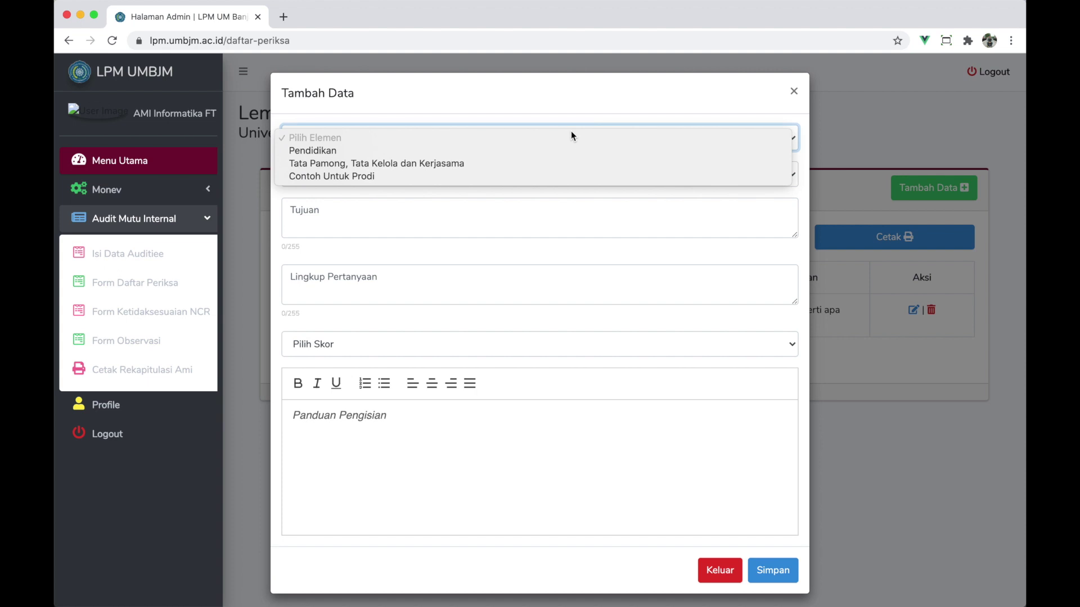
click(565, 173)
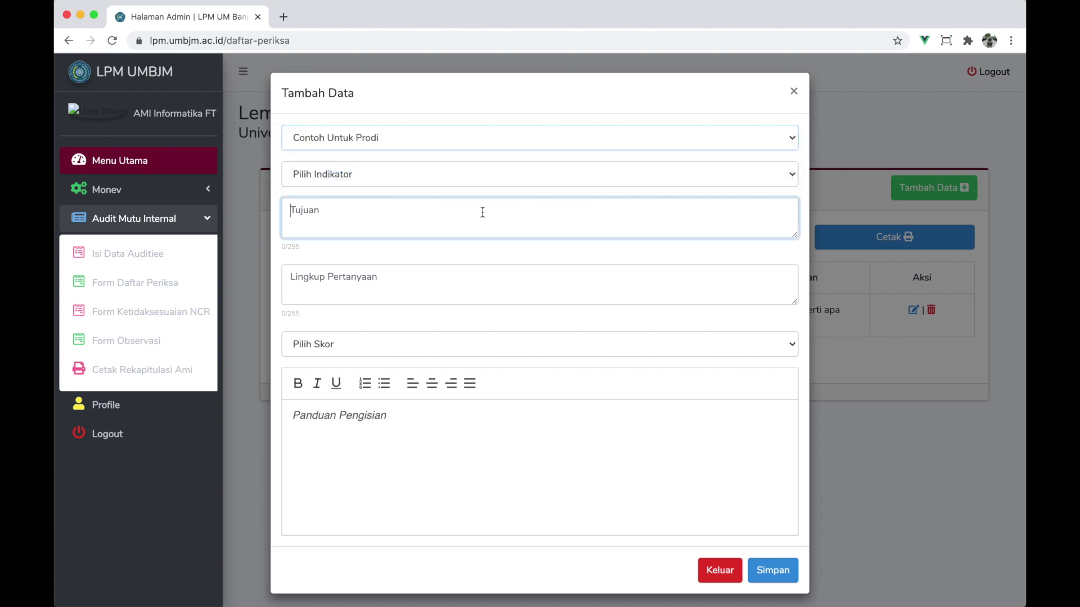
click(472, 179)
click(459, 185)
click(422, 205)
text(asfasfas)
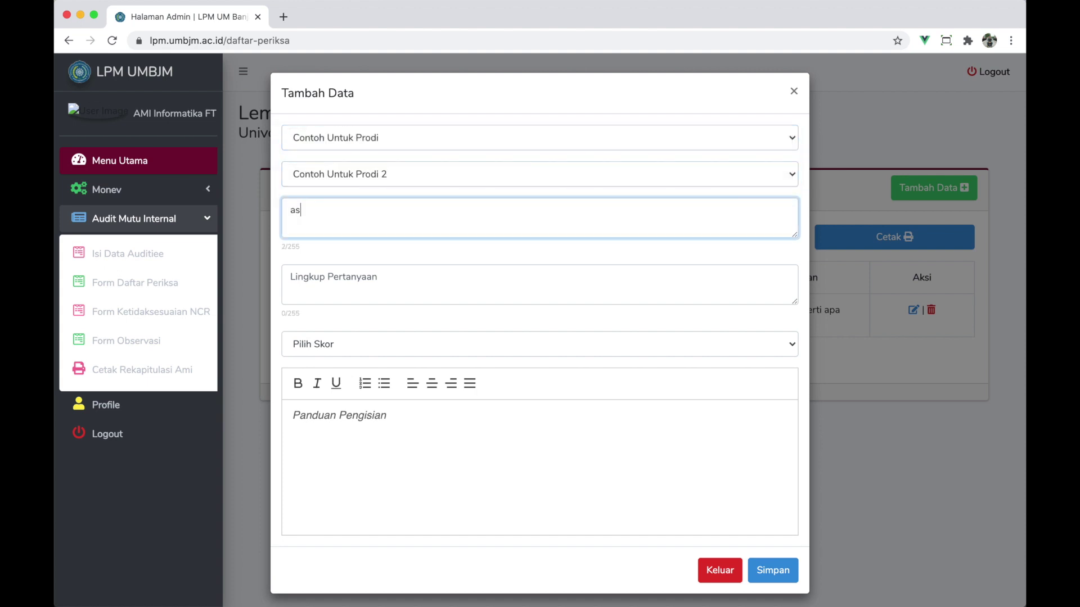
- Add scope 'xcbxcb', score 3. Observasi, guidance 'sdgsdgad asdgag', and save the question
click(395, 273)
text(xcbxcb)
click(387, 346)
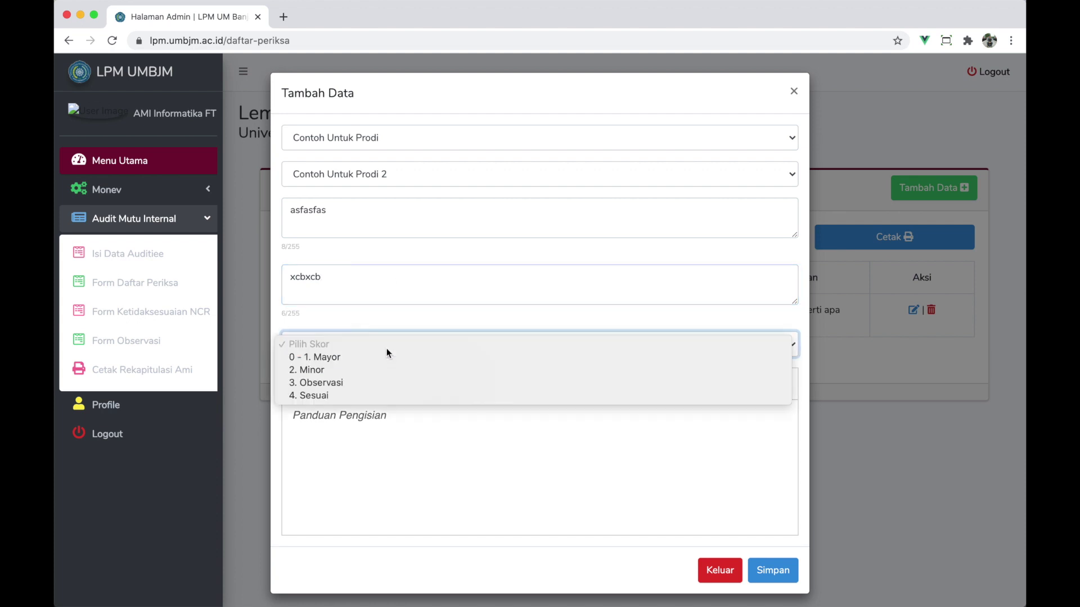
click(360, 383)
click(369, 422)
text(sdgsdgad asdgag)
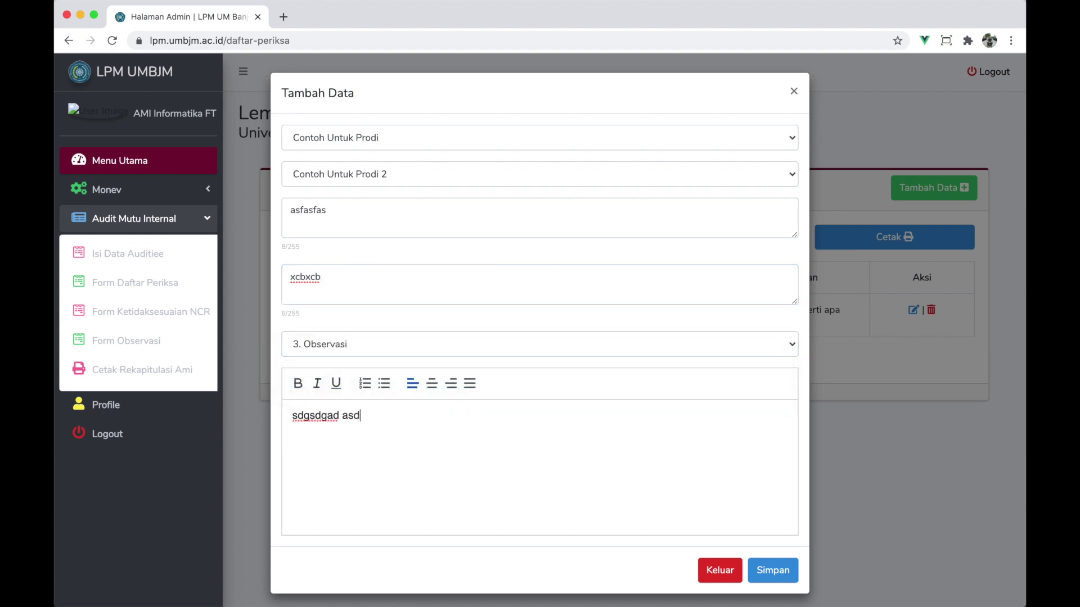
click(769, 562)
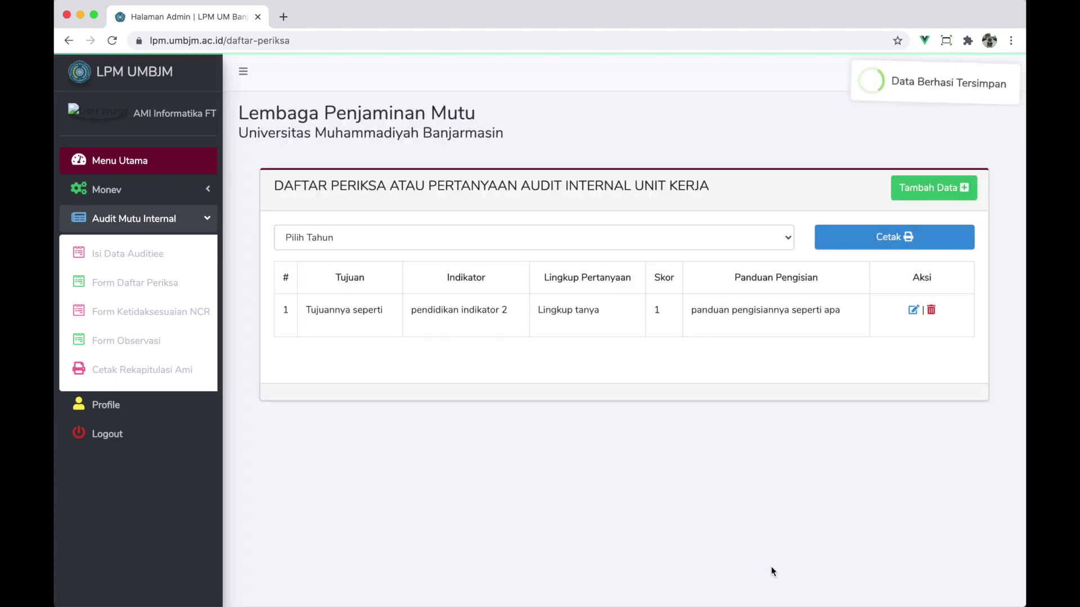
- Review the NCR and checklist lists, then open the Observasi list showing the Contoh Untuk Prodi 2 entry
click(172, 312)
drag(322, 356, 581, 363)
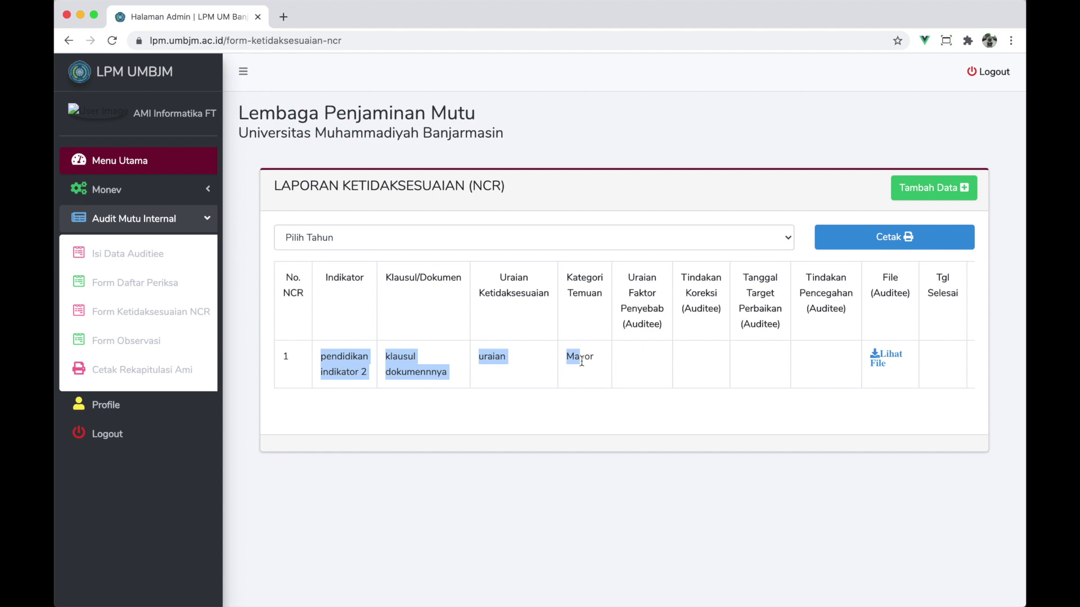
click(134, 287)
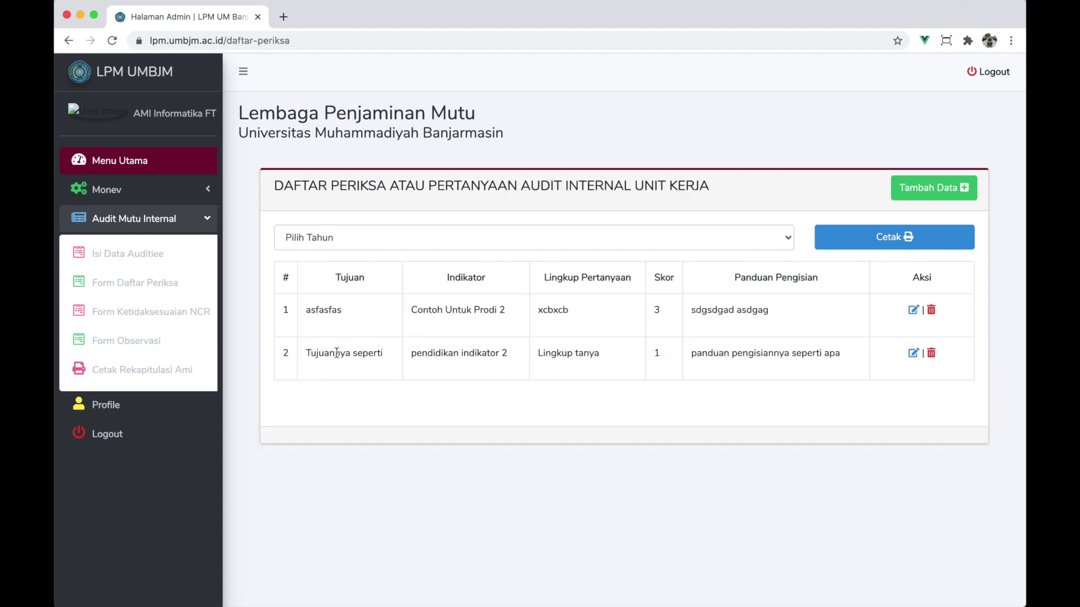
drag(335, 353, 528, 360)
double_click(656, 353)
drag(666, 315, 622, 309)
drag(409, 310, 517, 314)
click(148, 342)
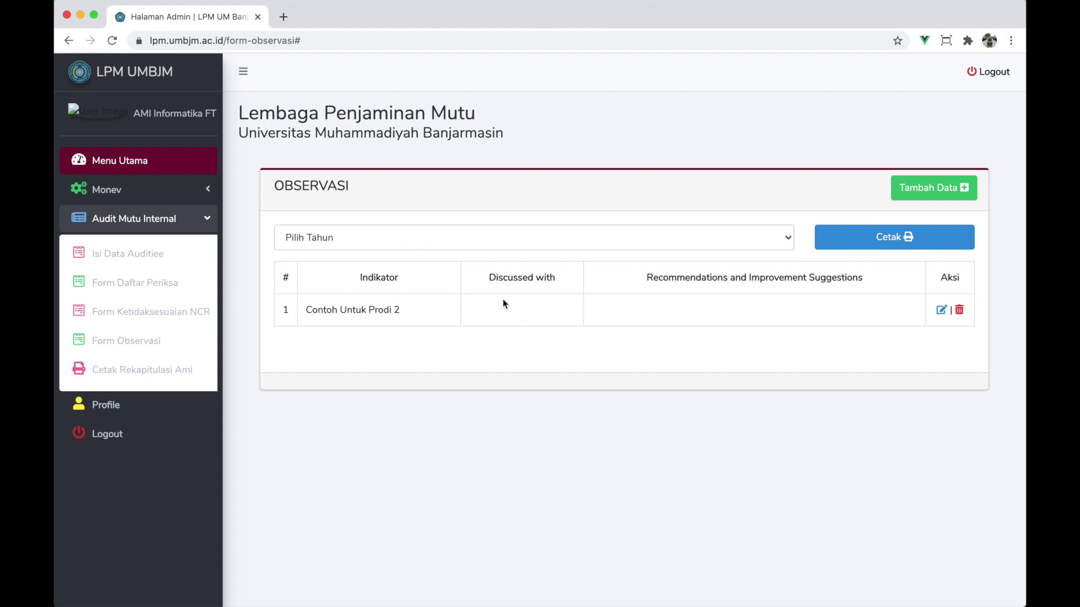
- Open the Contoh Untuk Prodi 2 observation for editing, keeping Contoh Untuk Prodi as the assessment element
click(941, 311)
click(513, 141)
click(512, 138)
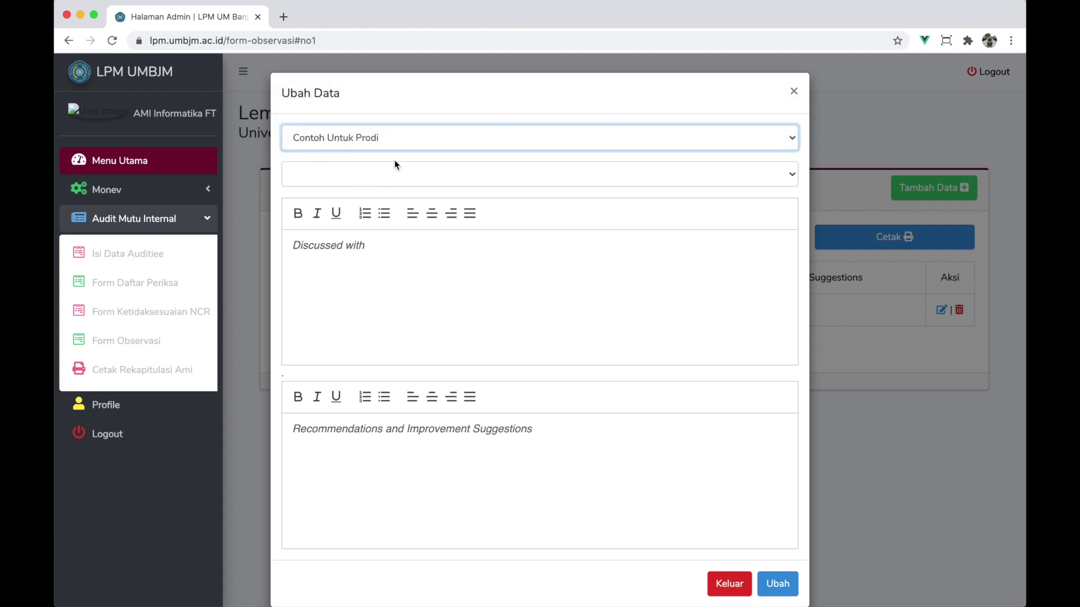
click(387, 140)
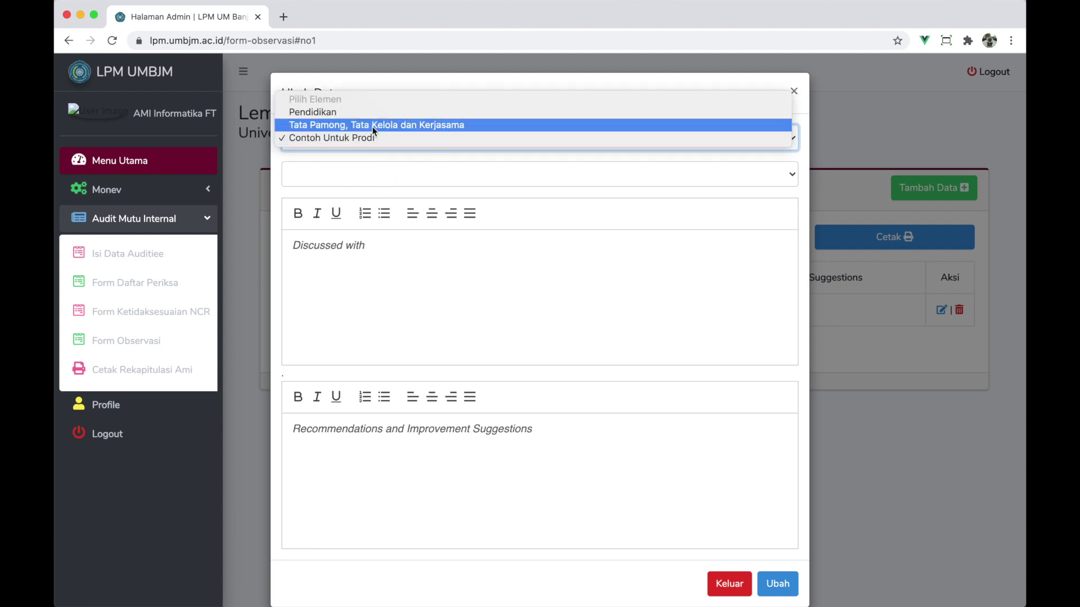
click(371, 125)
click(370, 137)
click(372, 150)
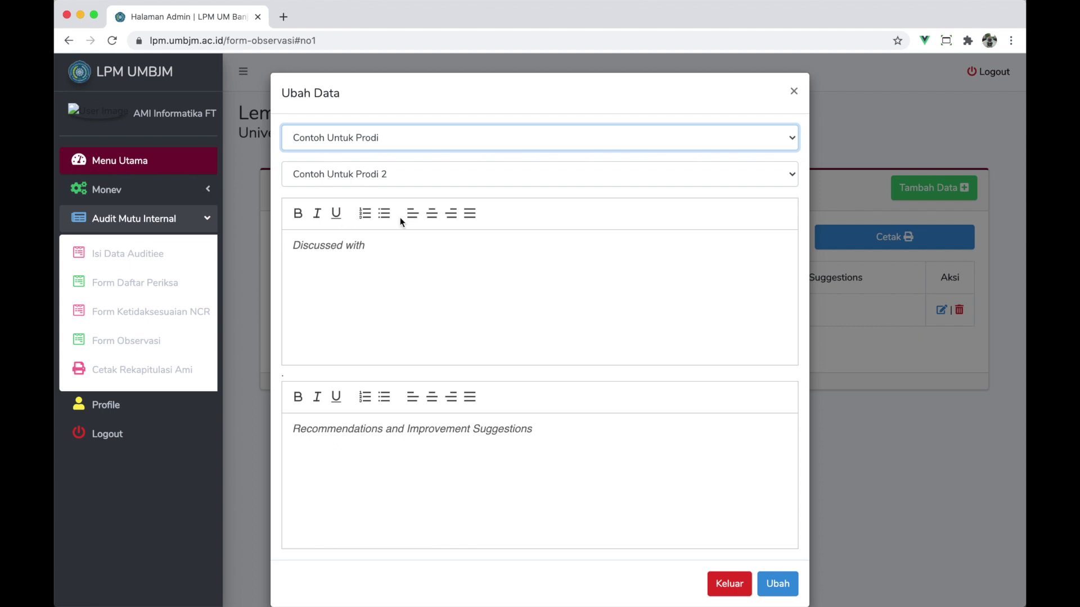
- Enter 'aavadvadvad' as Discussed with and 'advdadvad' as Recommendations, then save with Ubah
click(364, 278)
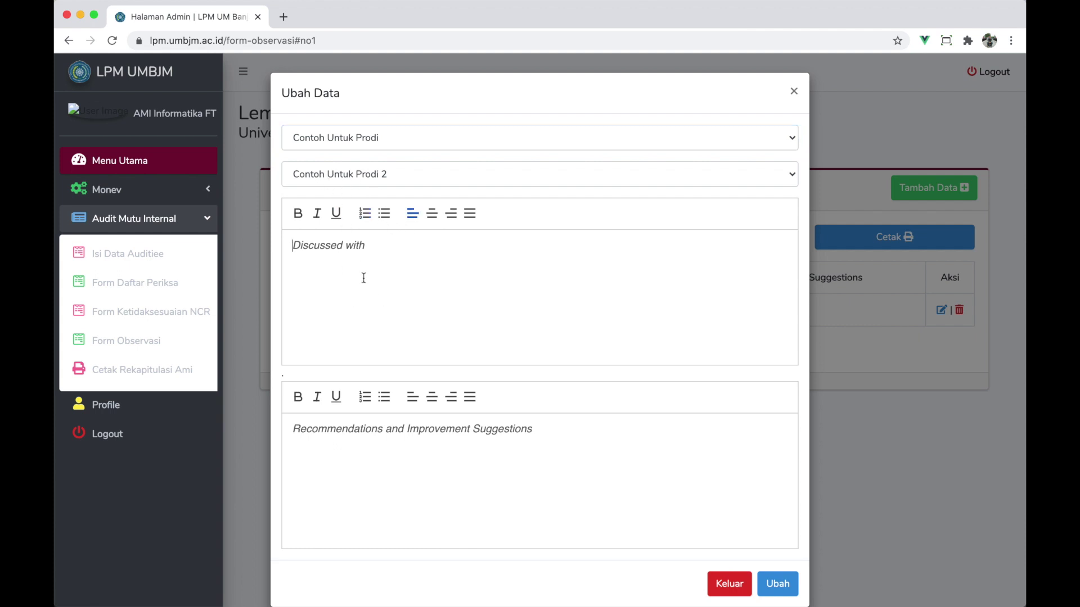
text(aavadvadvad)
click(390, 468)
text(advd)
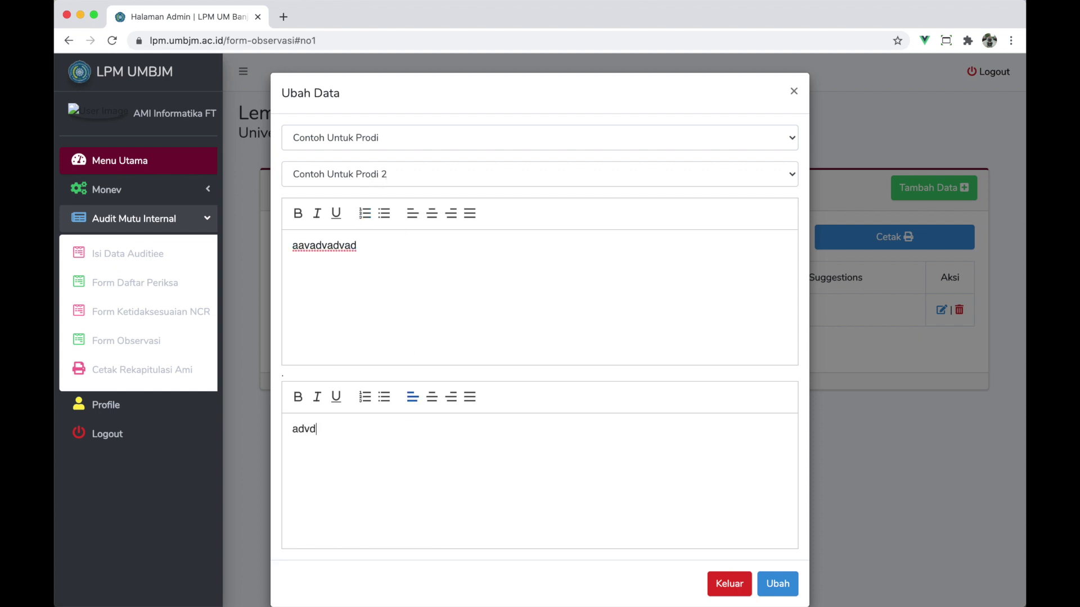
text(advad)
click(368, 247)
click(384, 437)
scroll(384, 437, down, 1)
click(779, 567)
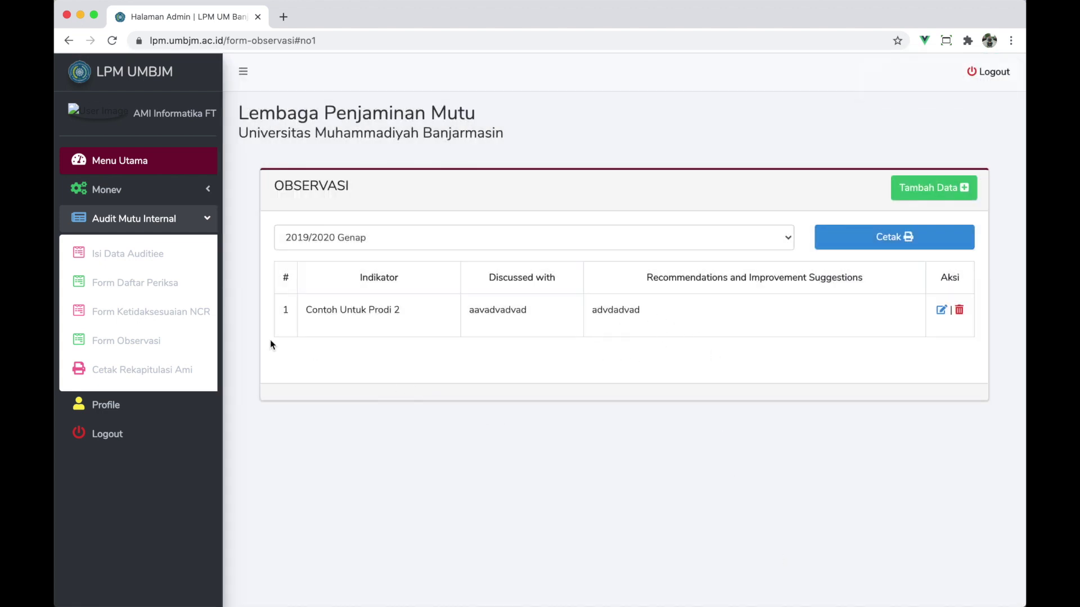
click(149, 292)
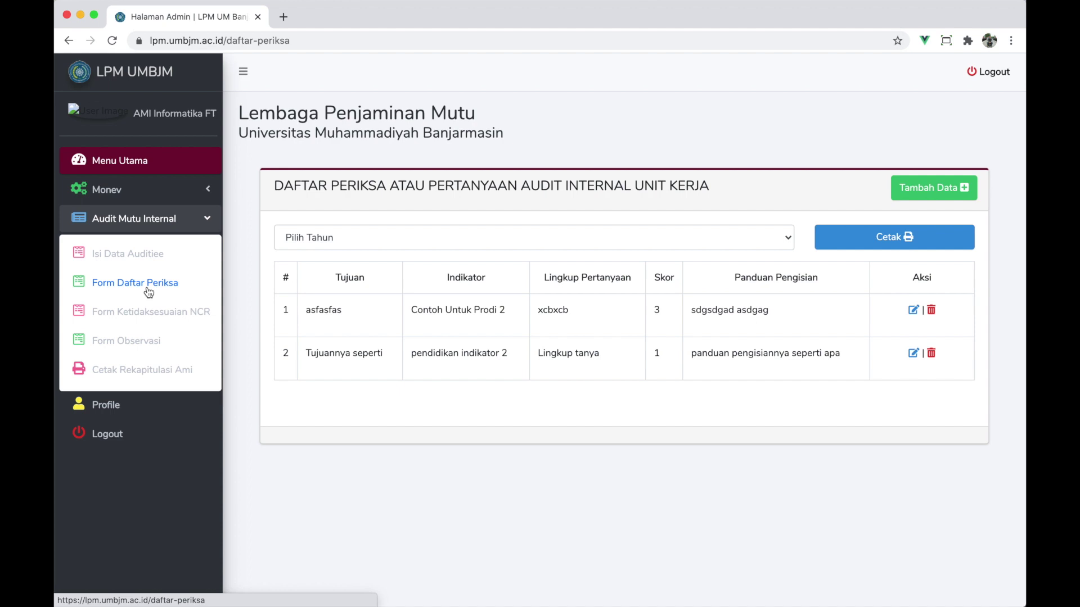
- Filter the checklist records to 2019/2020 Genap and open its printable report
click(338, 238)
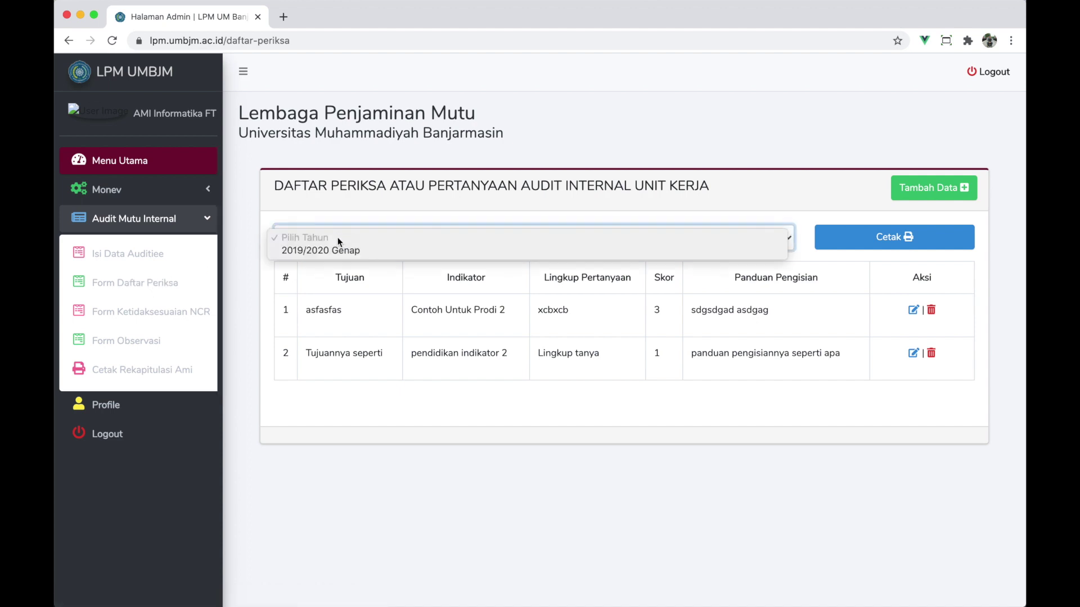
click(342, 250)
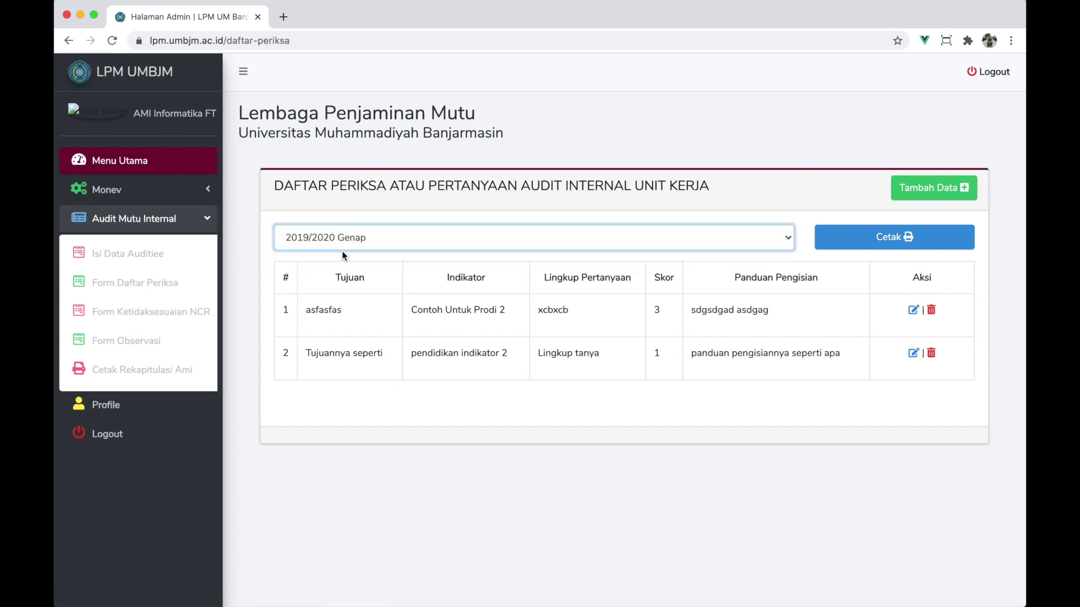
click(900, 236)
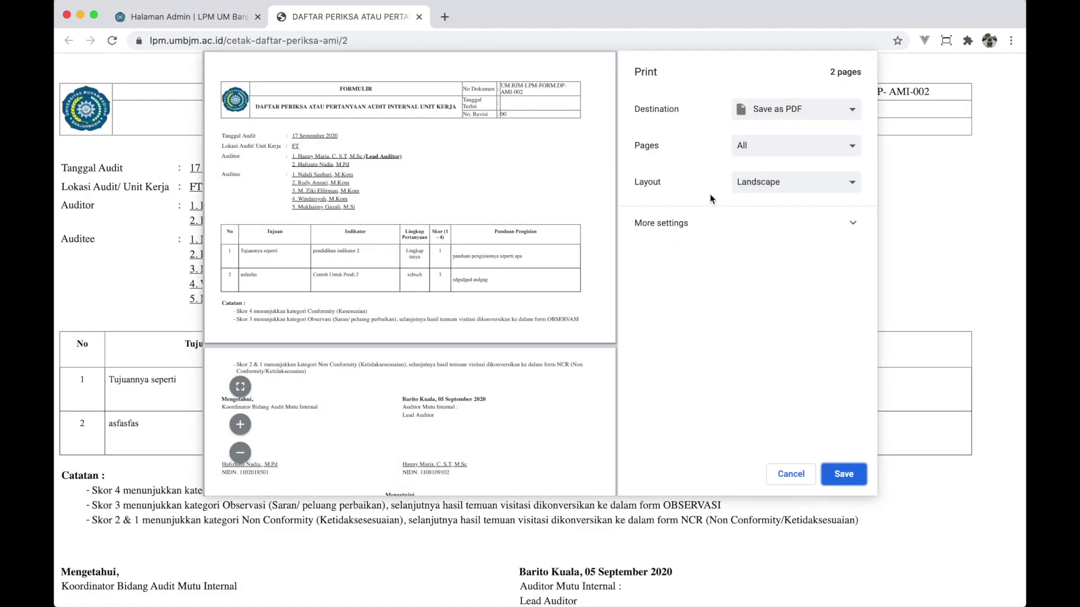
- Compare portrait and landscape layouts for the report, settling on portrait
click(781, 191)
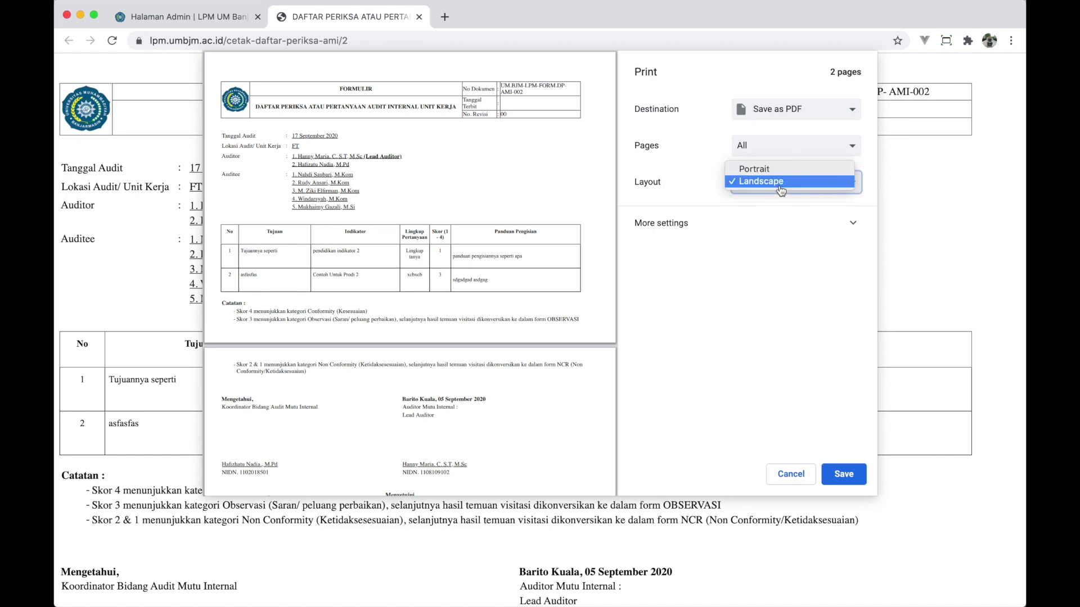
click(772, 172)
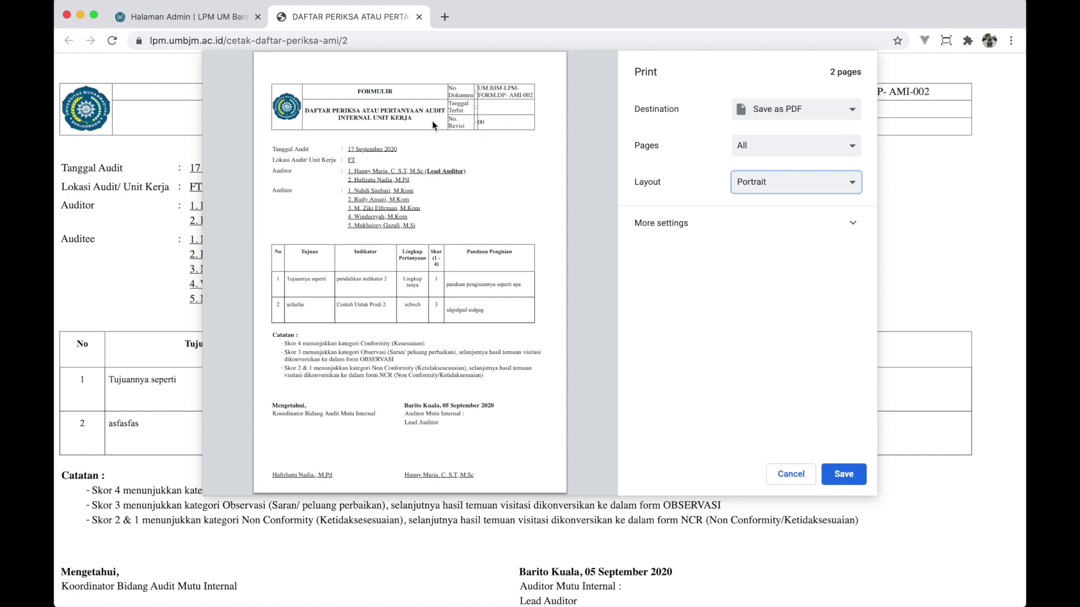
scroll(411, 261, down, 3)
scroll(411, 262, up, 1)
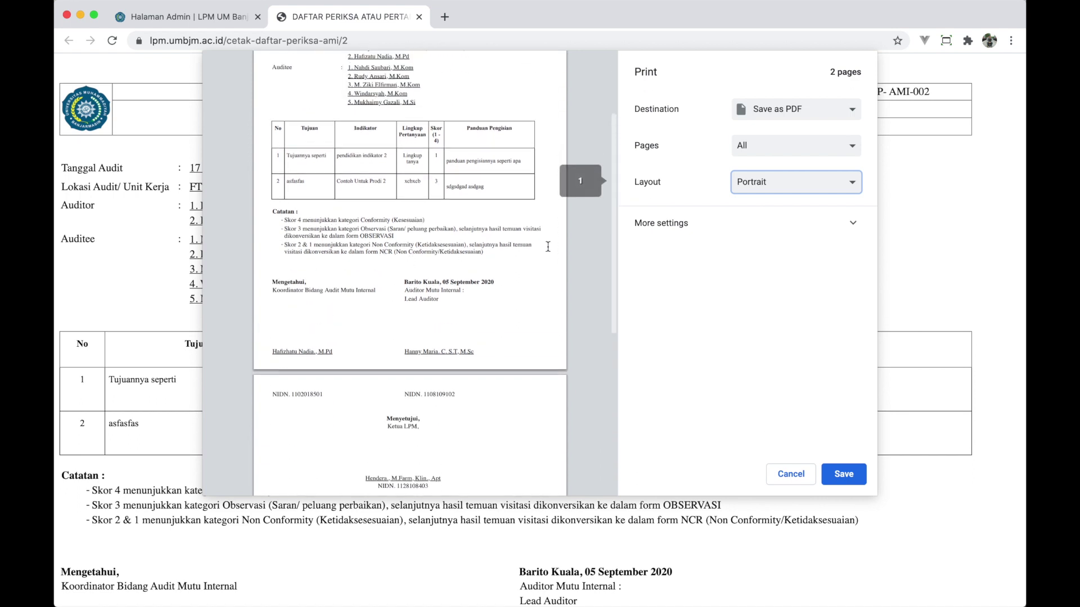
click(752, 187)
click(761, 193)
scroll(460, 277, down, 1)
scroll(460, 277, up, 3)
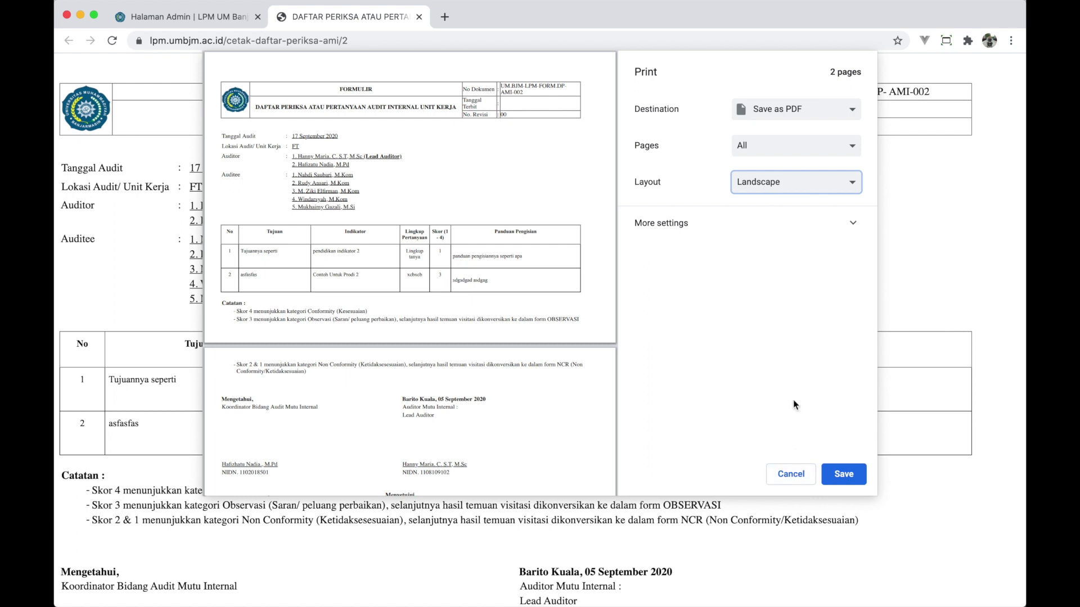
click(772, 184)
click(763, 170)
- Save the portrait checklist report as a PDF on the Desktop
click(844, 475)
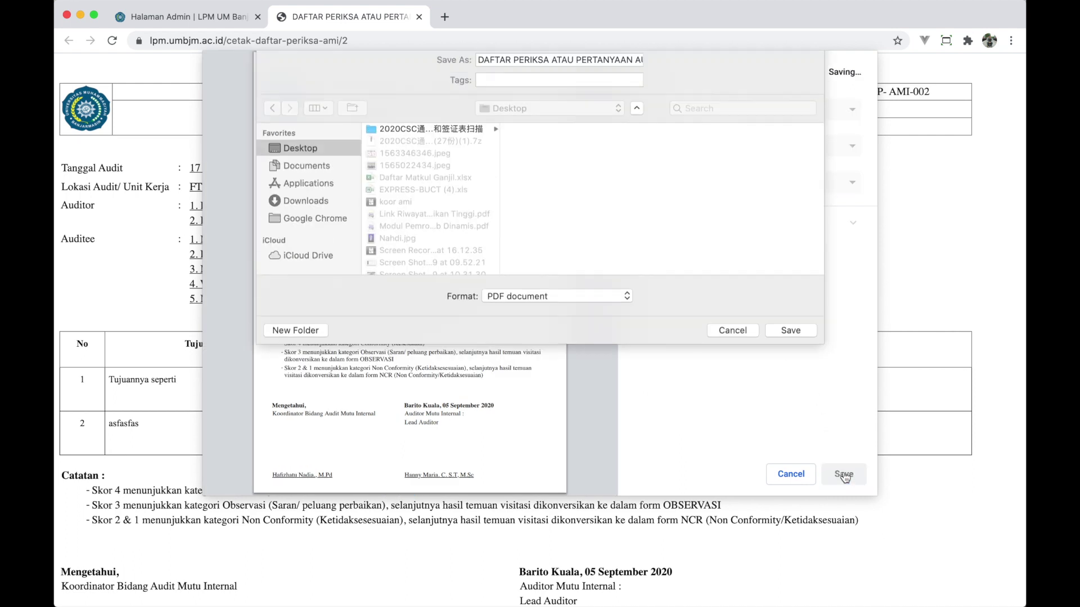
click(795, 342)
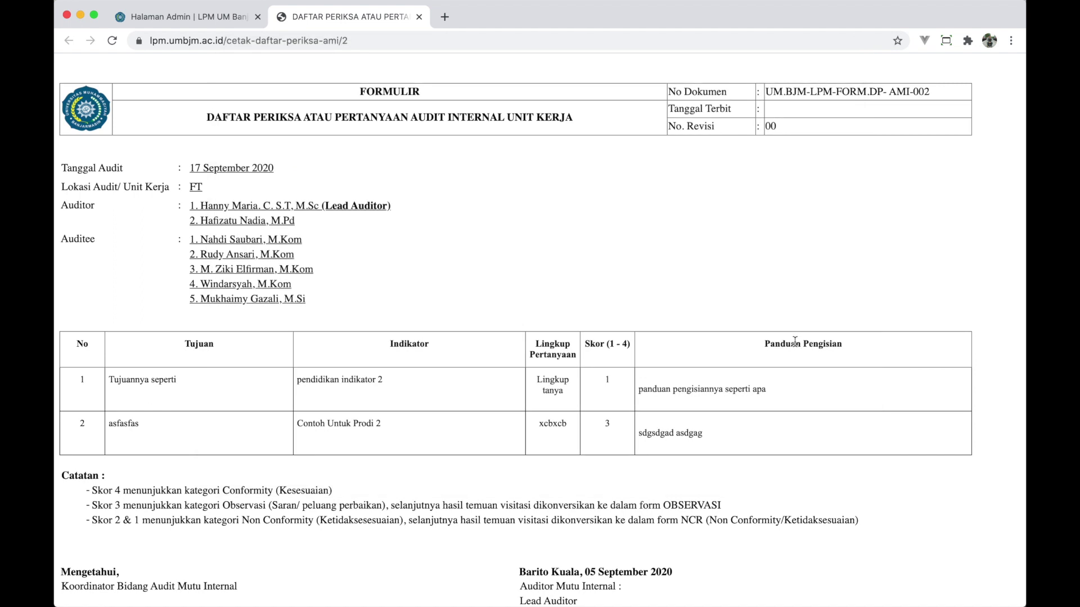
key(F11)
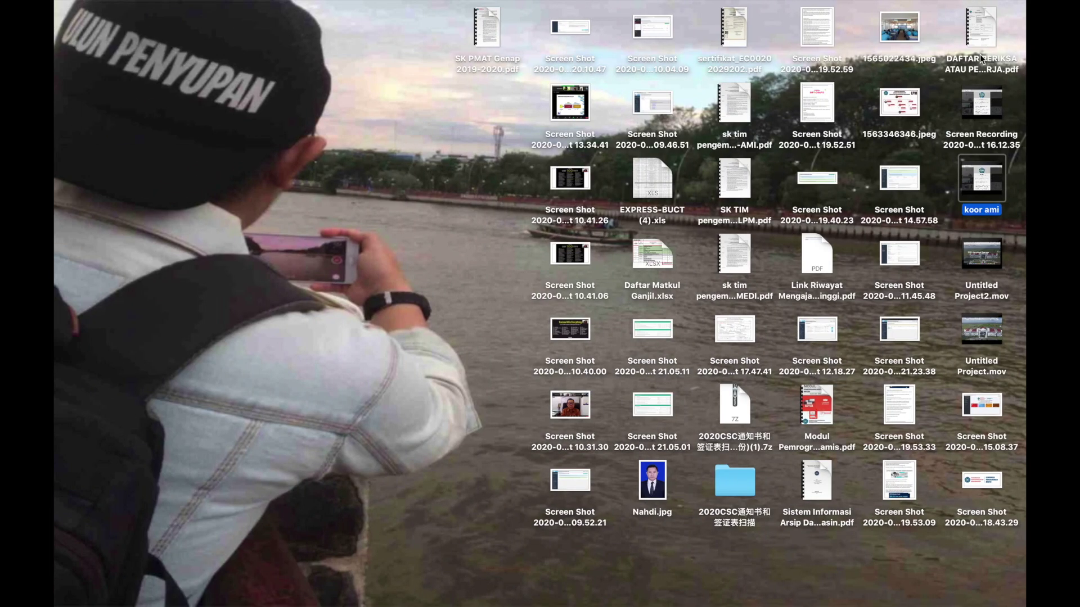
click(979, 23)
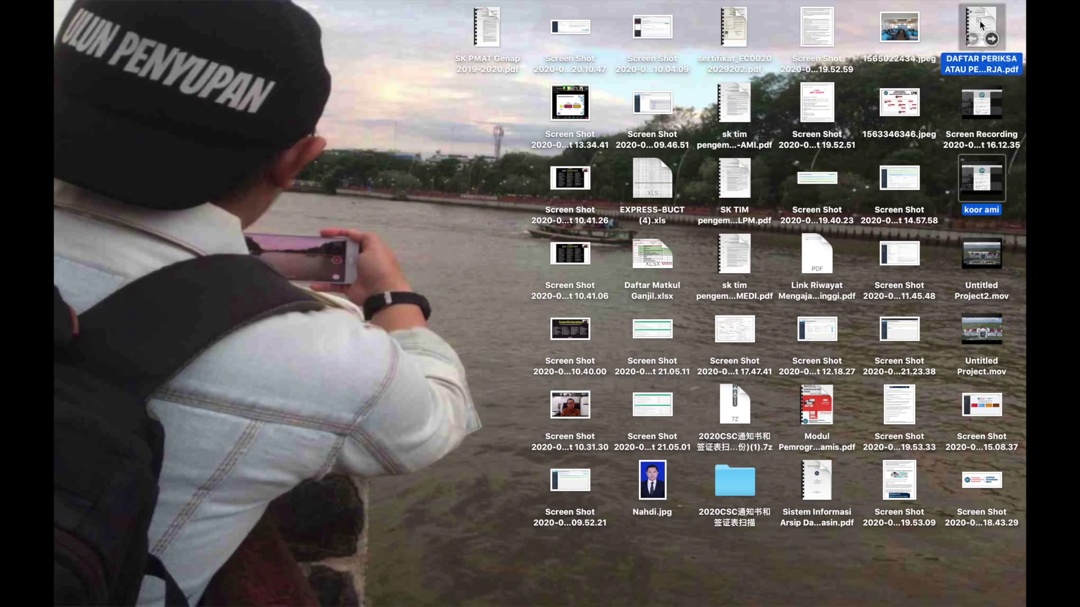
double_click(979, 20)
scroll(612, 314, down, 3)
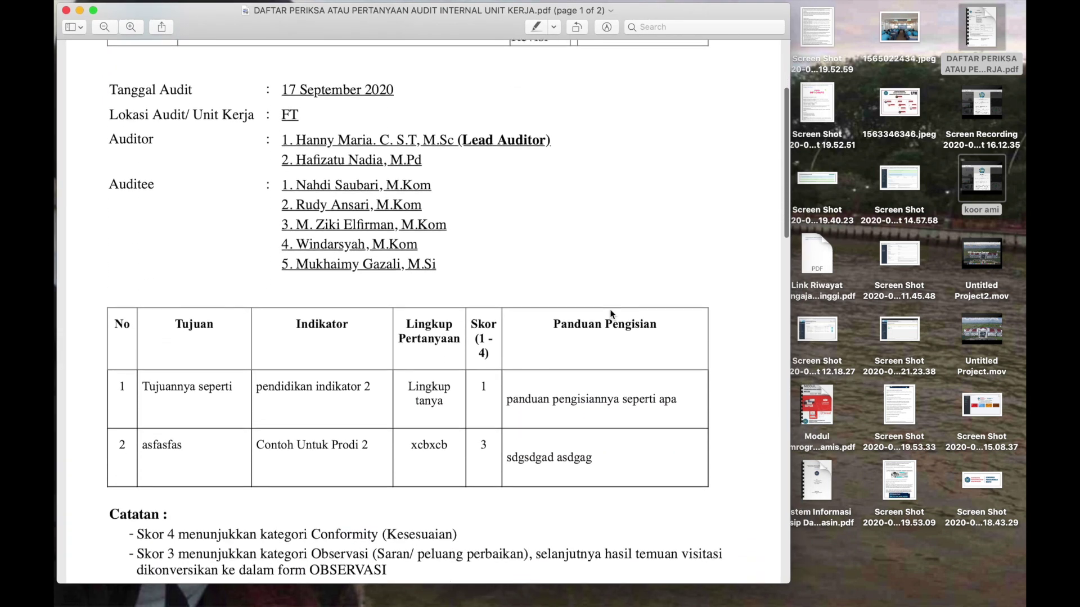
scroll(277, 217, down, 4)
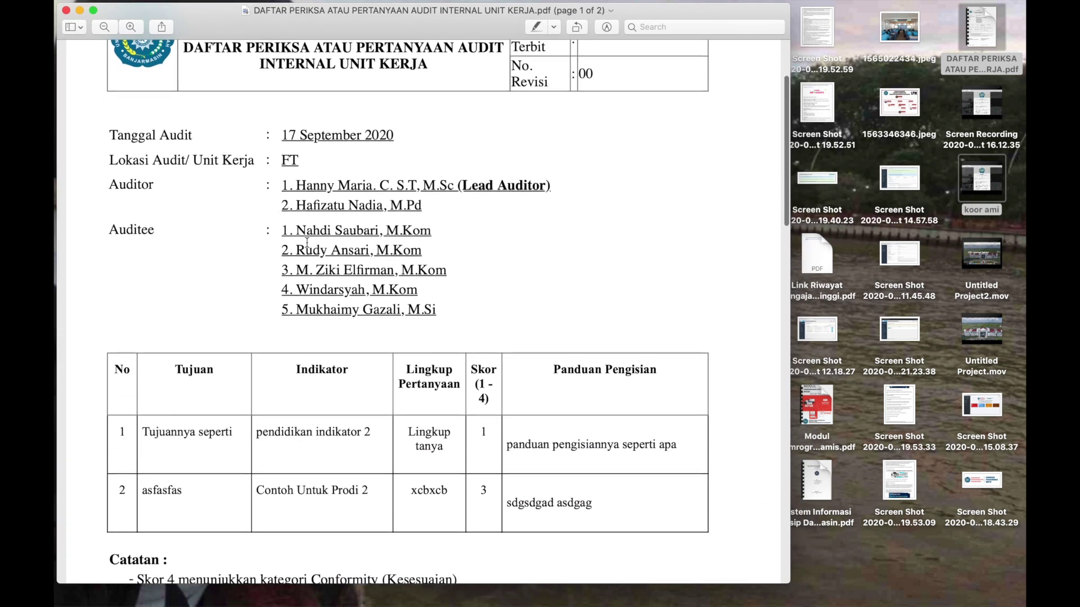
scroll(307, 242, down, 10)
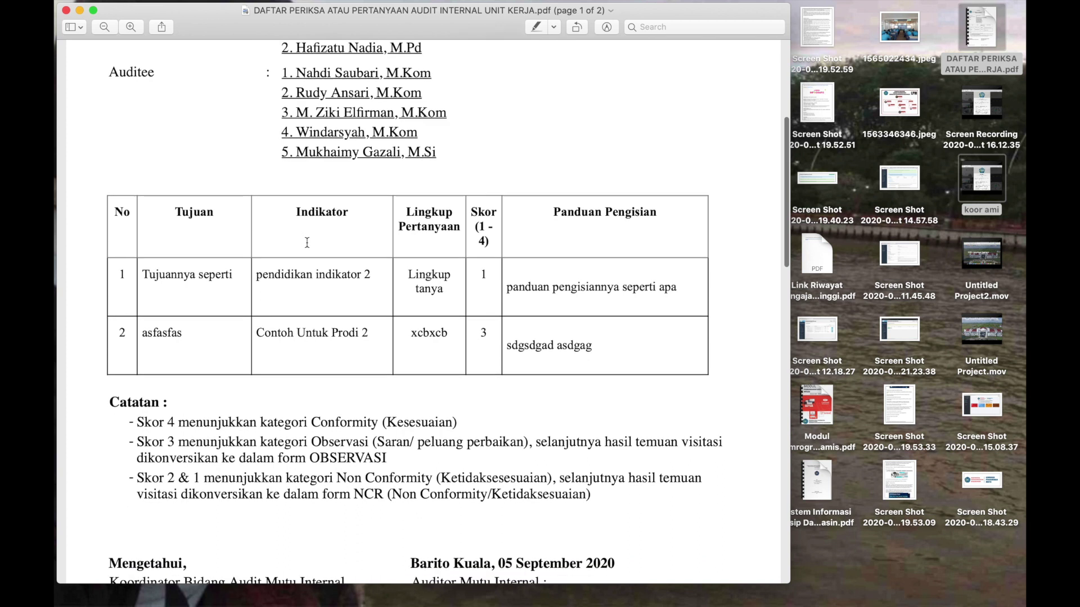
scroll(307, 242, down, 10)
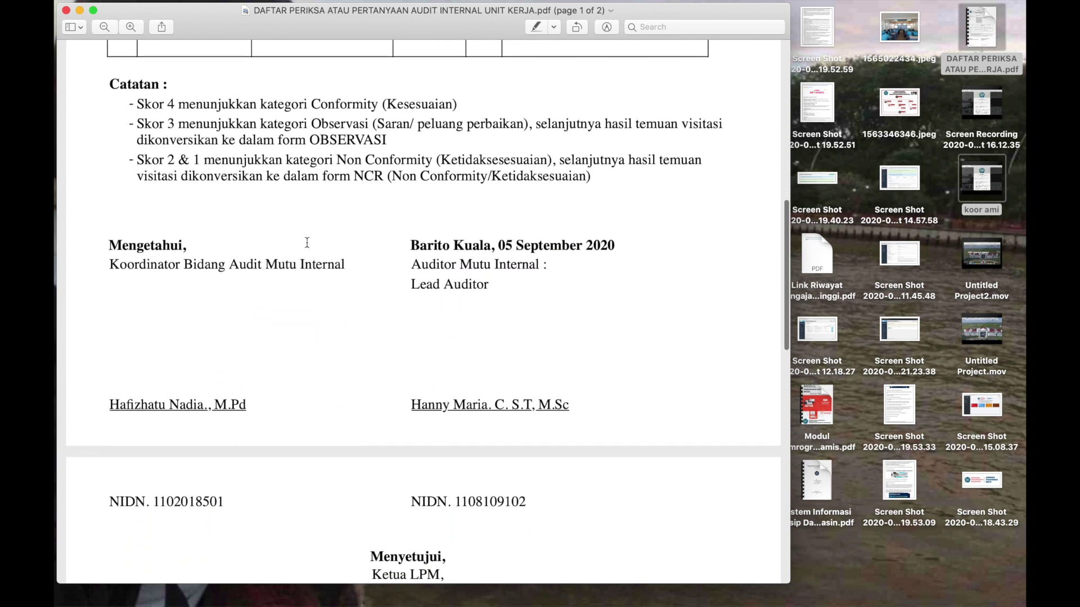
scroll(307, 242, down, 5)
scroll(307, 242, up, 19)
scroll(307, 242, up, 5)
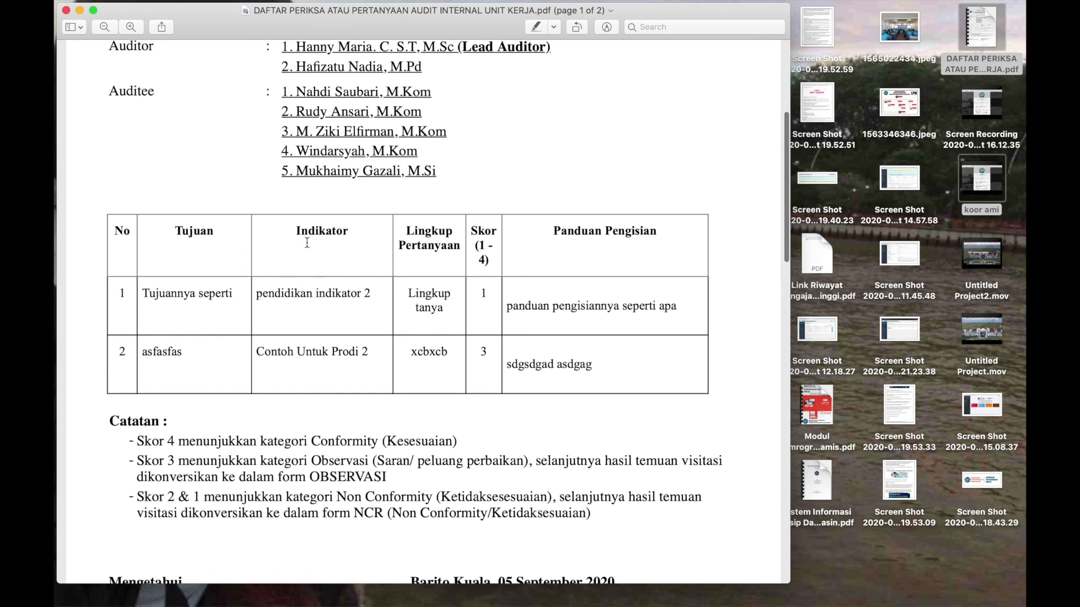
key(super+q)
key(ctrl+Right)
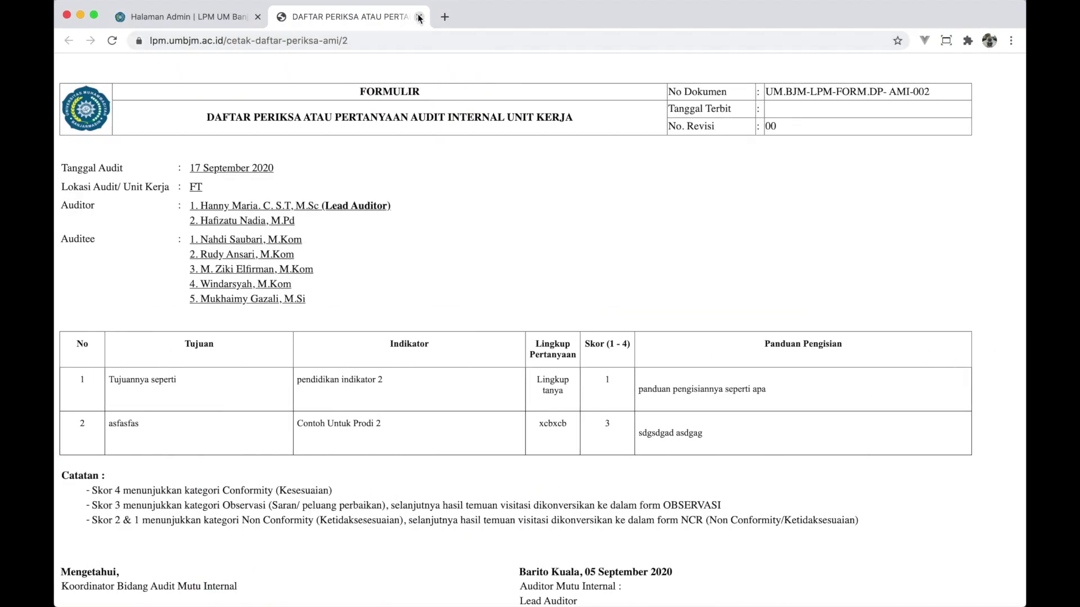
- Preview the 2019/2020 Genap NCR report, then cancel printing and close its tab
click(419, 17)
click(188, 318)
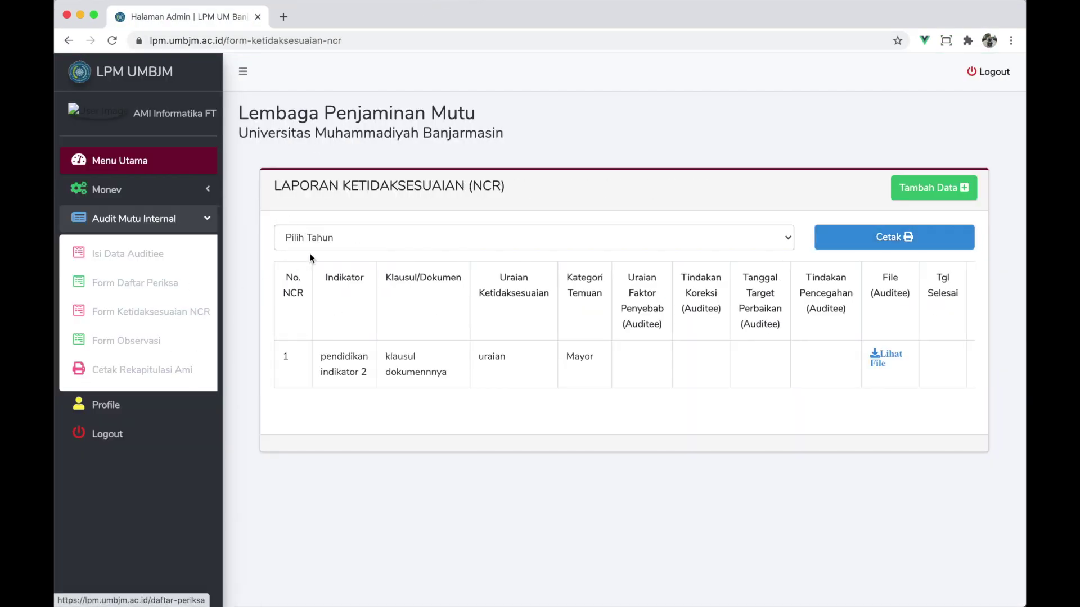
click(343, 239)
click(355, 251)
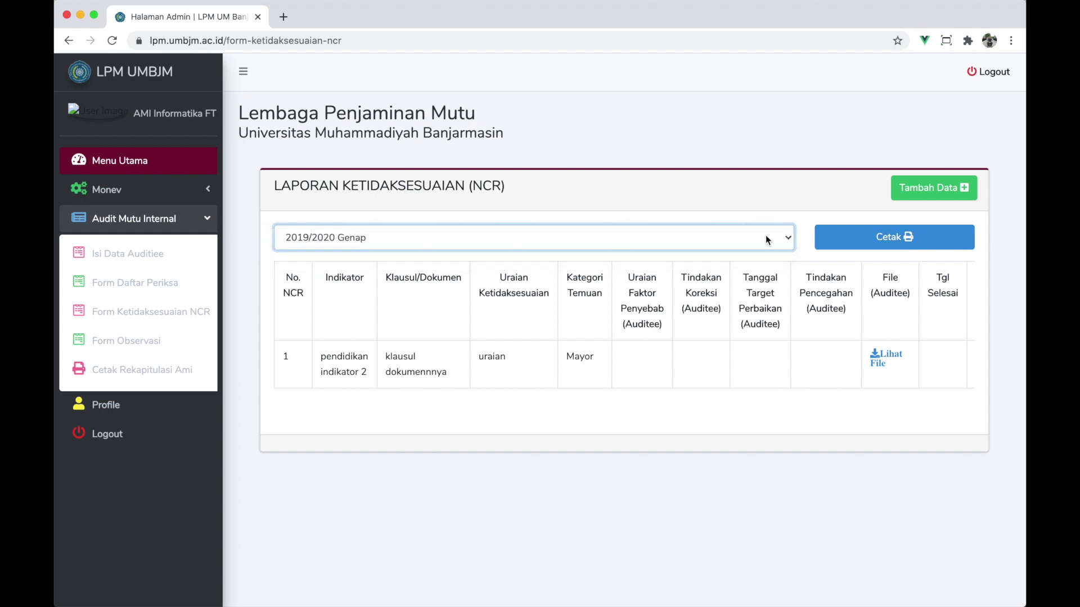
click(831, 233)
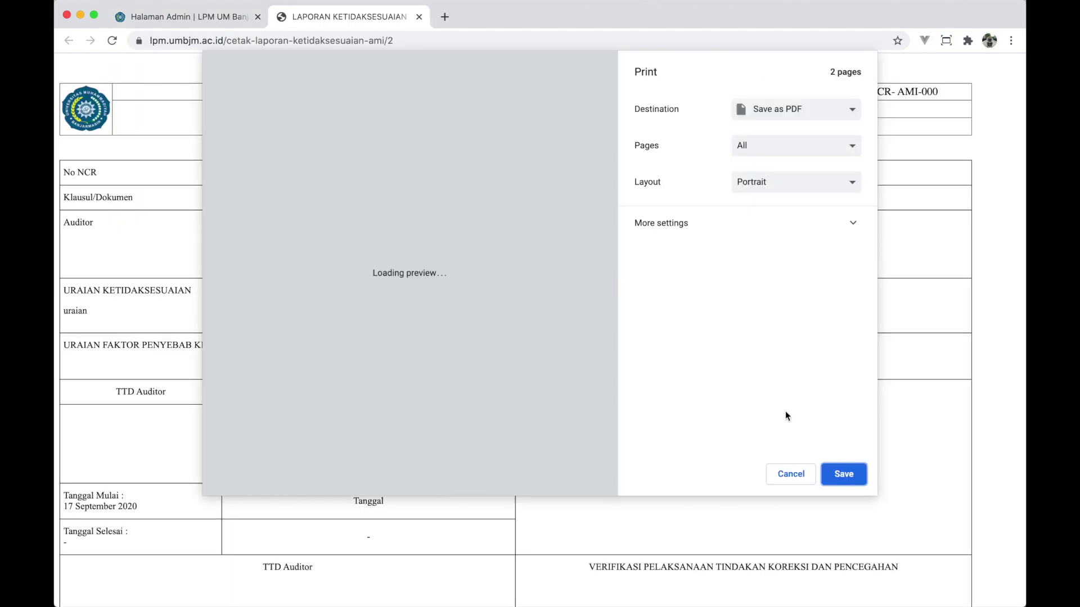
click(789, 475)
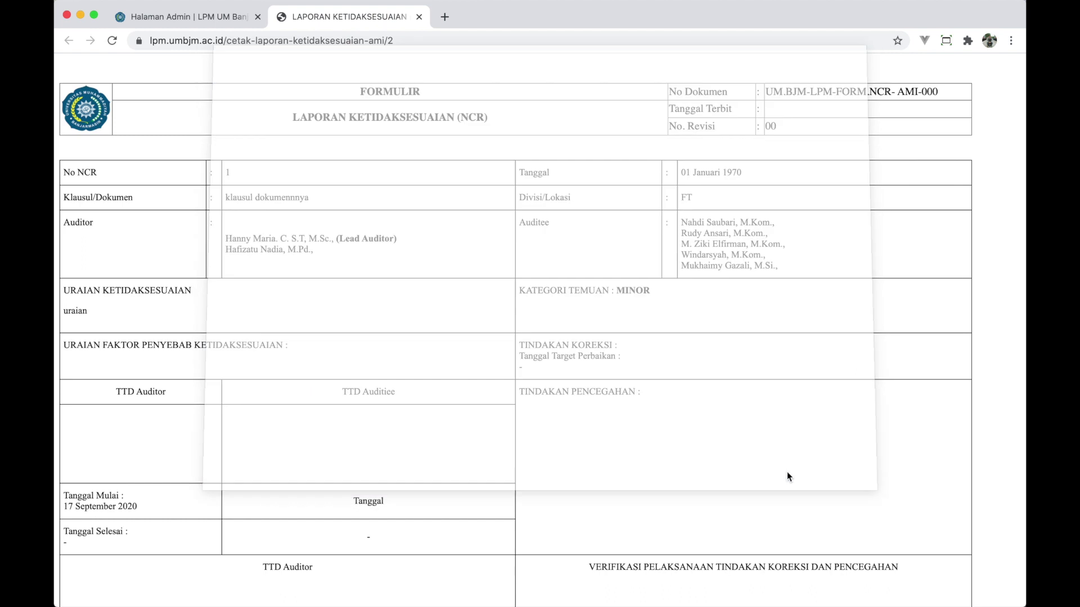
click(419, 16)
- Generate the printable 2019/2020 Genap observation report and close its tab
click(158, 341)
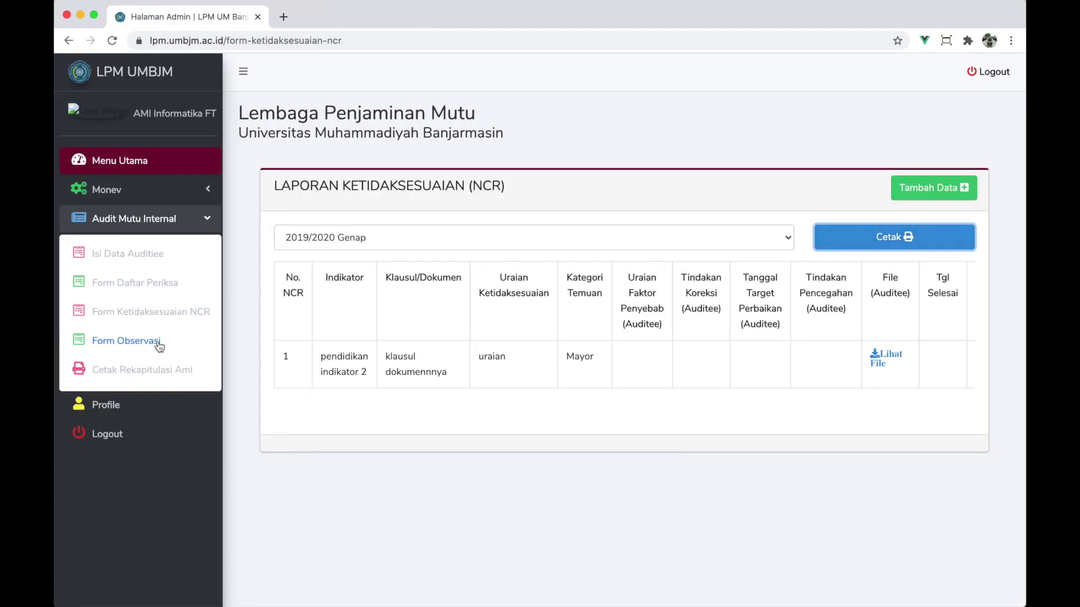
click(388, 241)
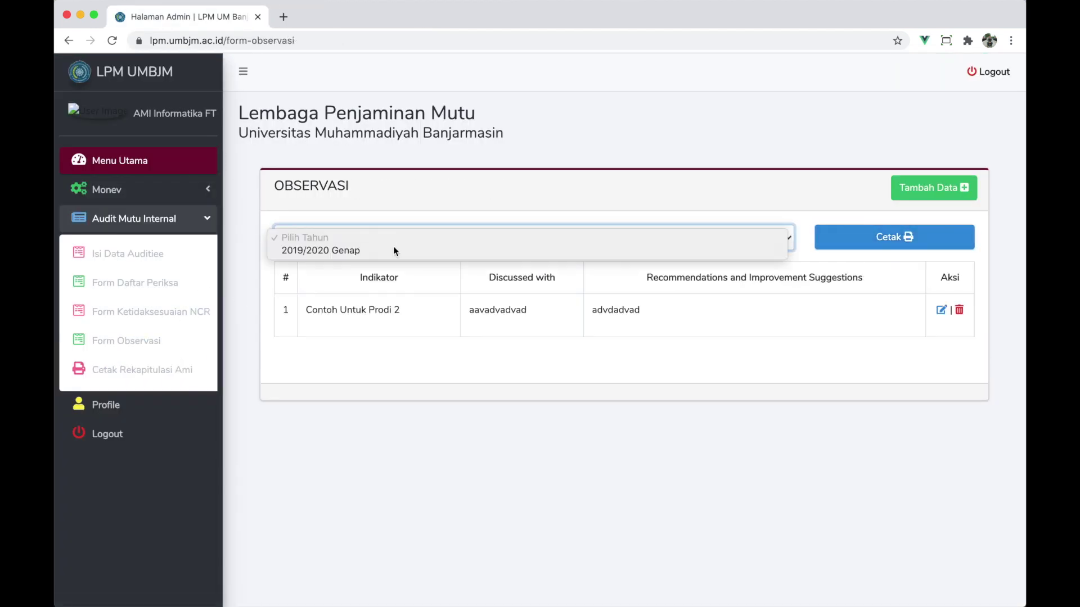
click(395, 250)
click(921, 243)
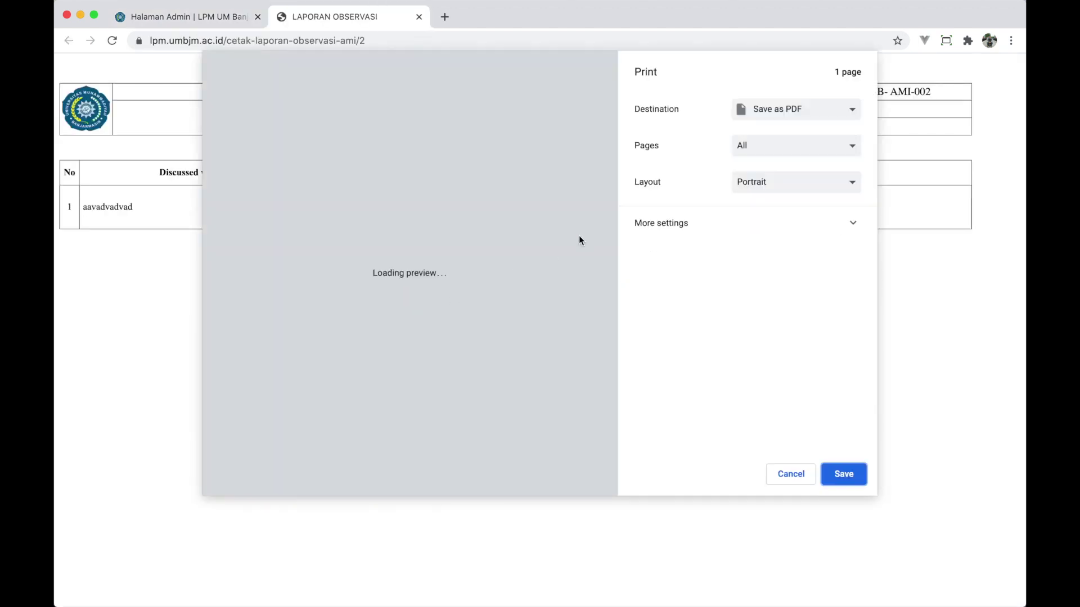
click(419, 16)
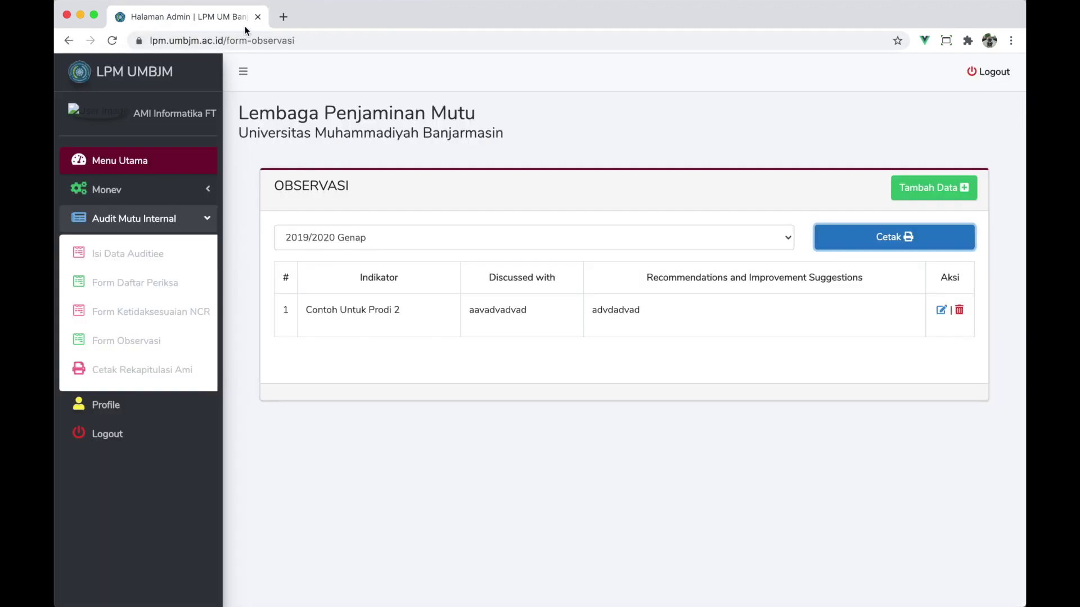
click(165, 372)
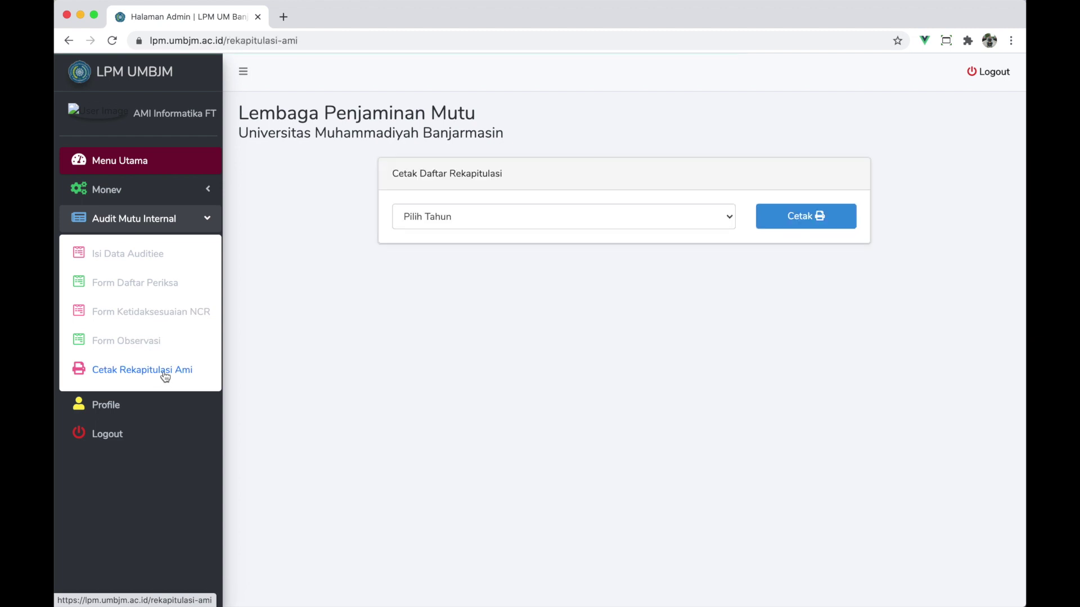
- Generate the 2019/2020 Genap recapitulation log, cancel its print dialog, and close the report tab
click(434, 223)
click(440, 228)
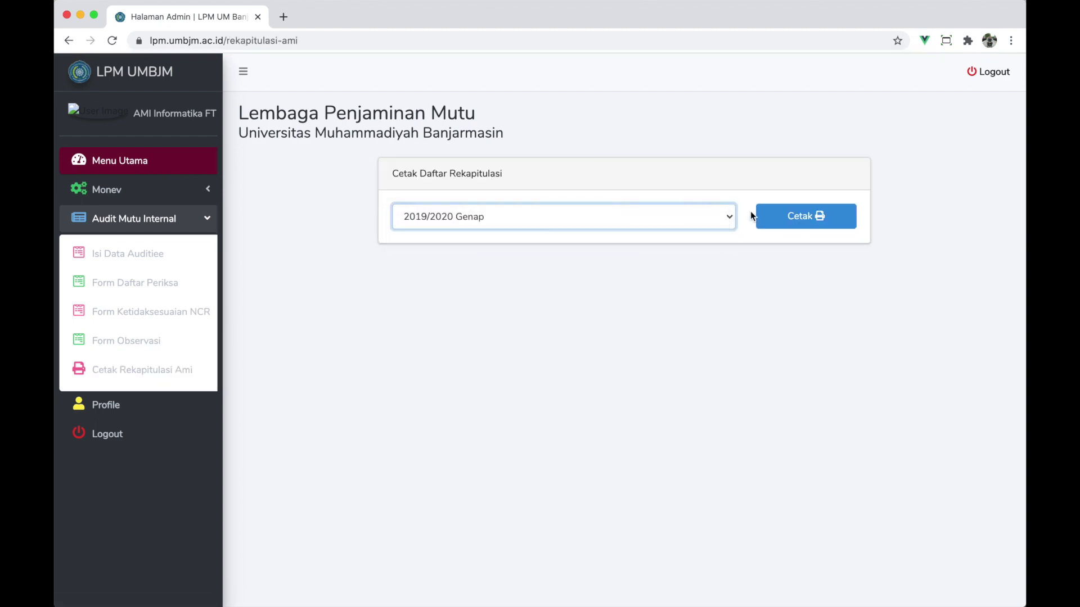
click(790, 211)
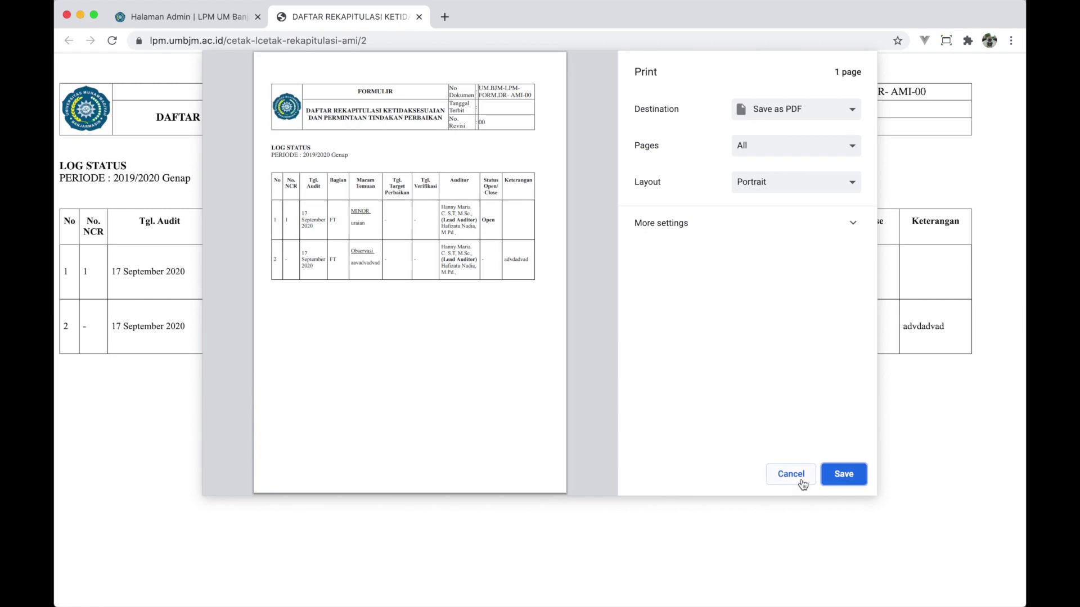
click(802, 482)
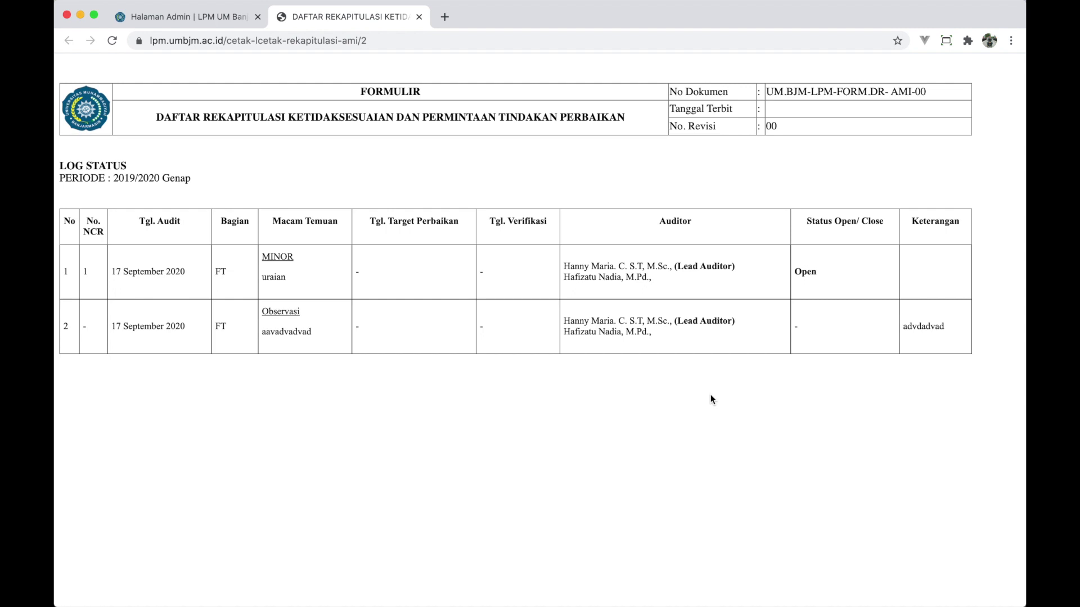
click(419, 17)
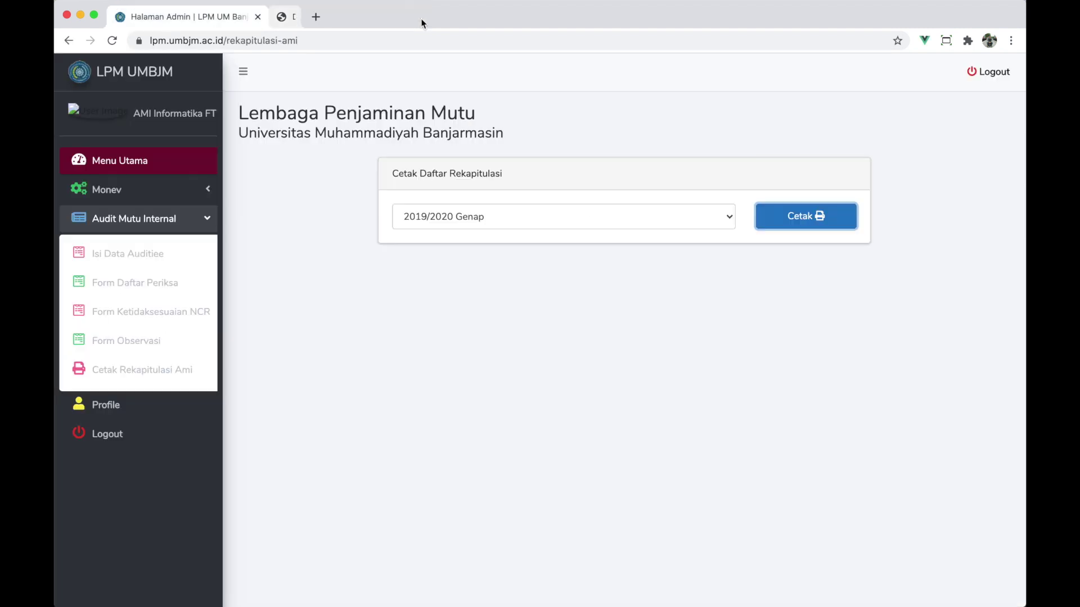
- Go to the NCR records, scroll across its columns, and open NCR 1's edit form showing category MAYOR
click(188, 314)
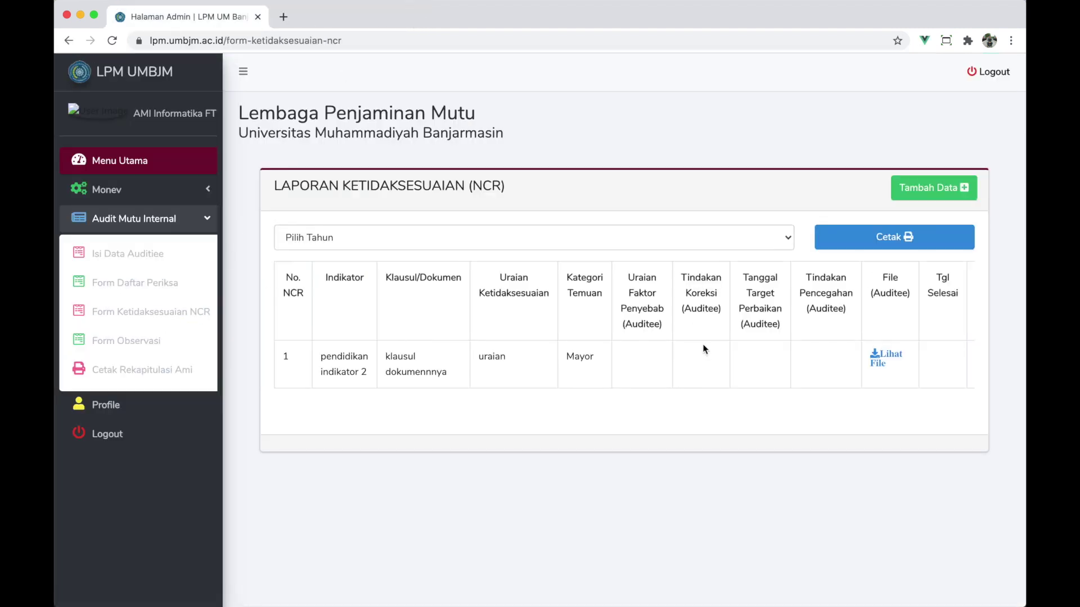
scroll(704, 349, right, 3)
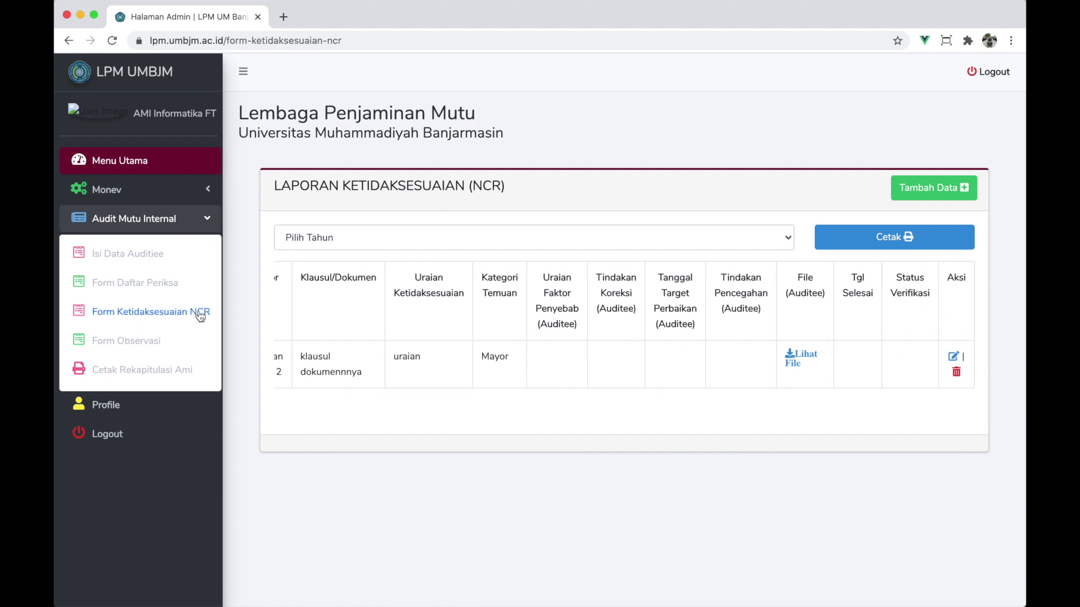
drag(543, 274, 574, 325)
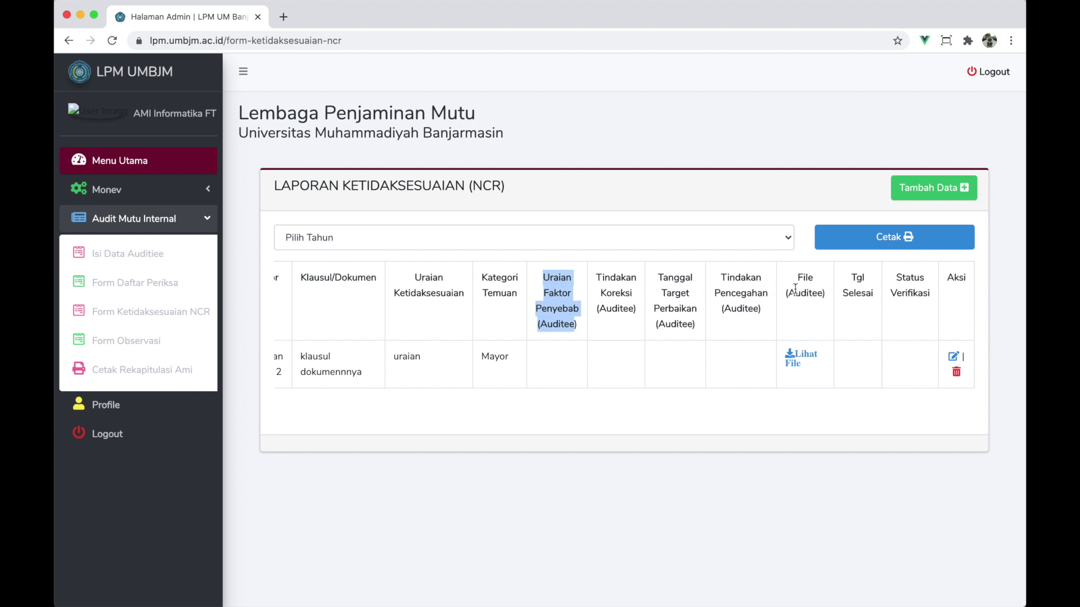
click(752, 370)
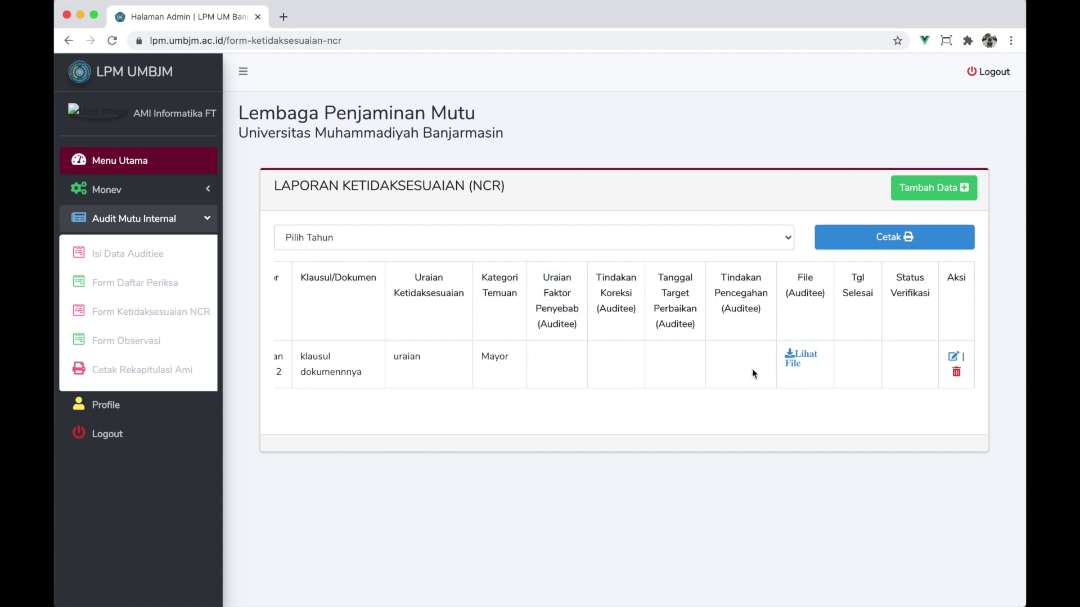
drag(853, 283, 931, 304)
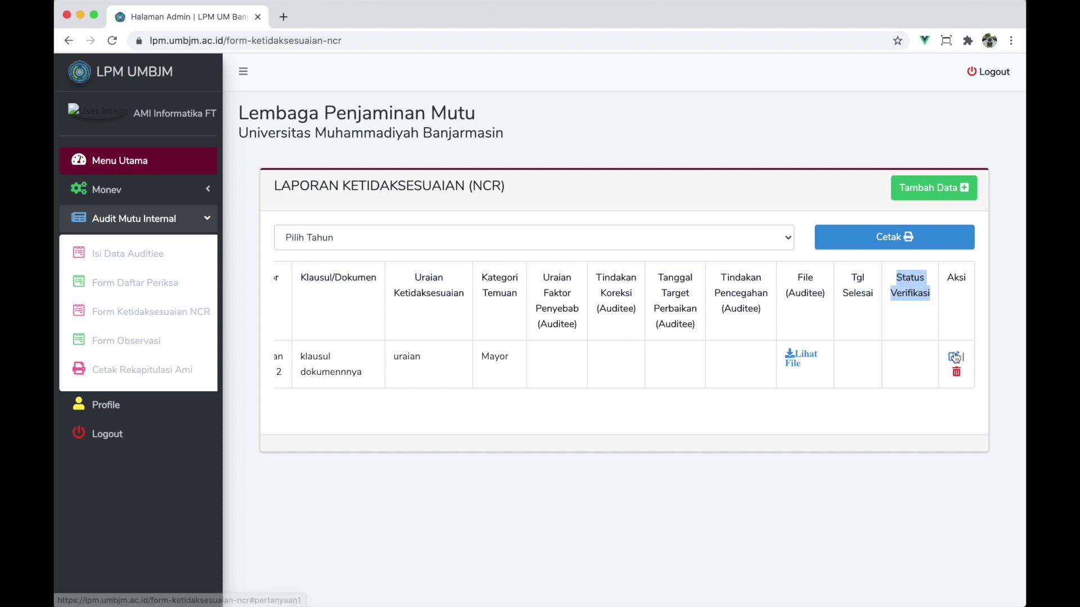
click(955, 357)
scroll(508, 285, down, 5)
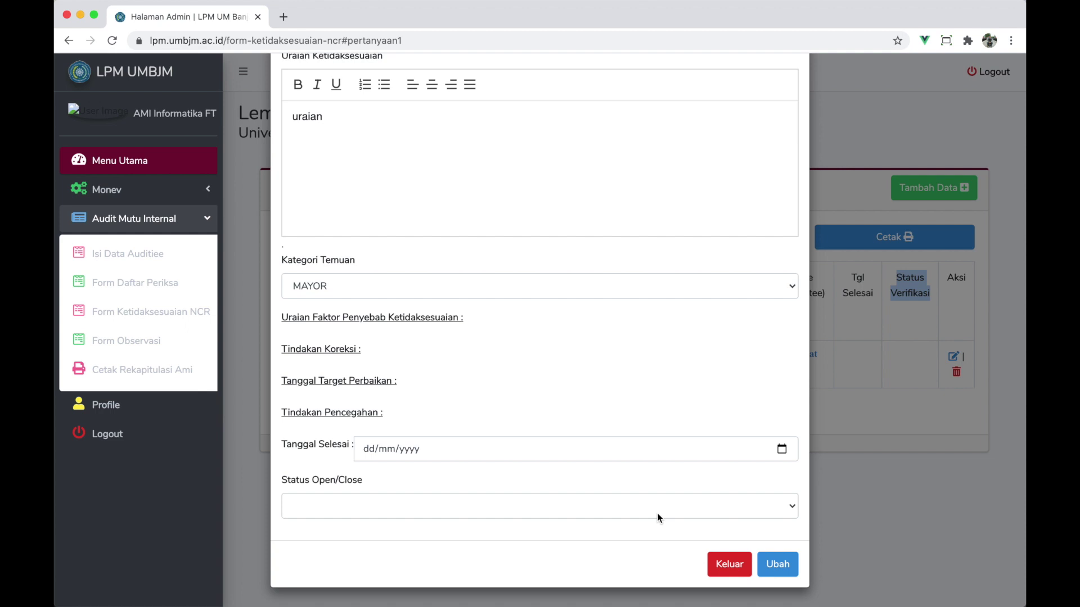
- Exit NCR 1's edit form, reopen it to check the Open/Close status options, and exit unchanged
click(730, 564)
click(623, 360)
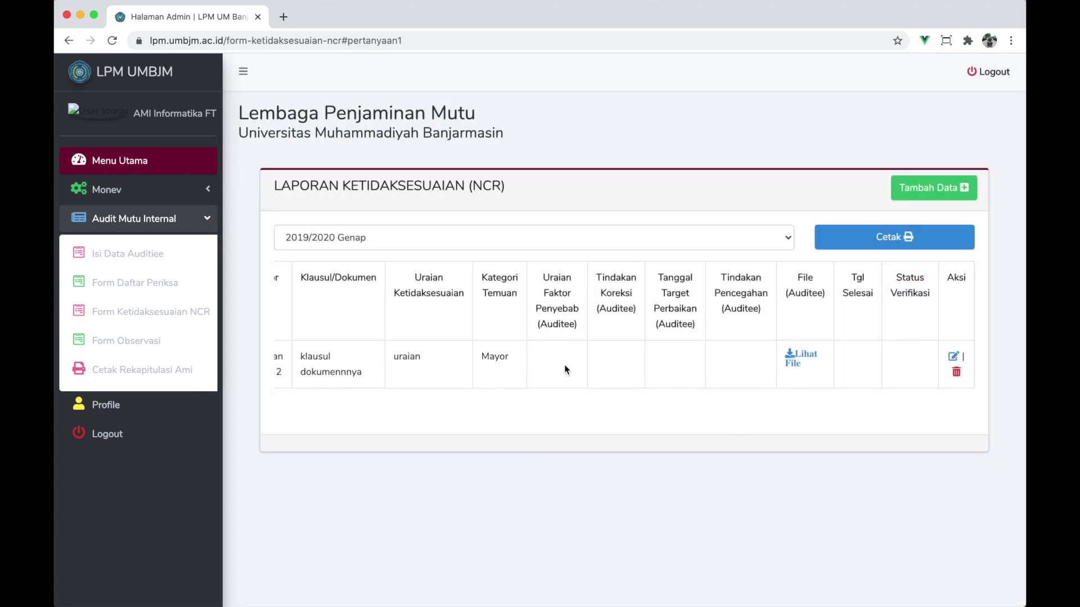
click(953, 357)
scroll(441, 349, down, 5)
scroll(441, 346, down, 1)
drag(279, 315, 394, 423)
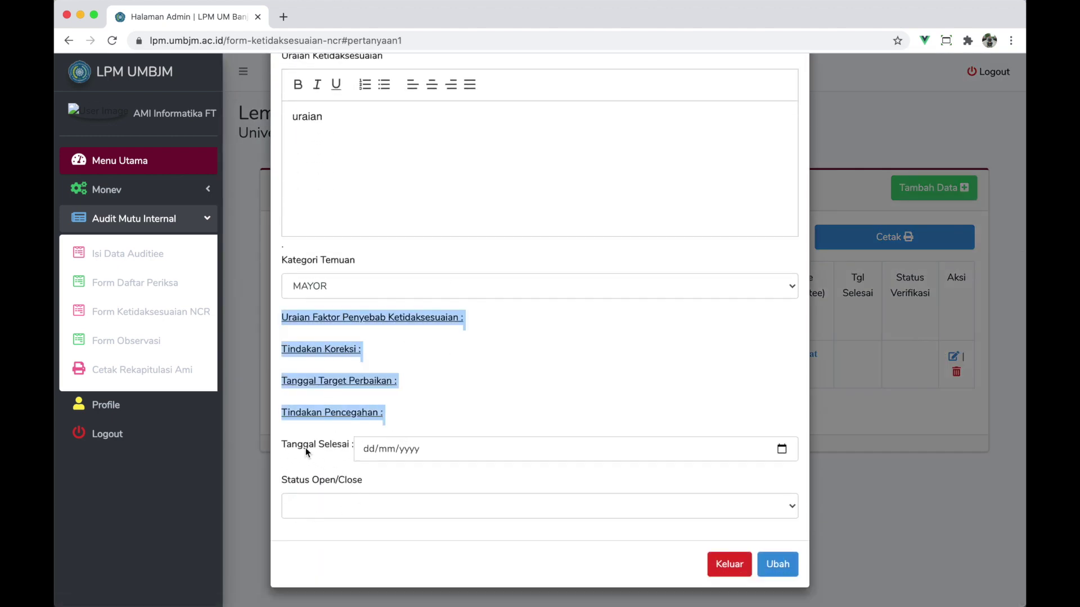
click(350, 511)
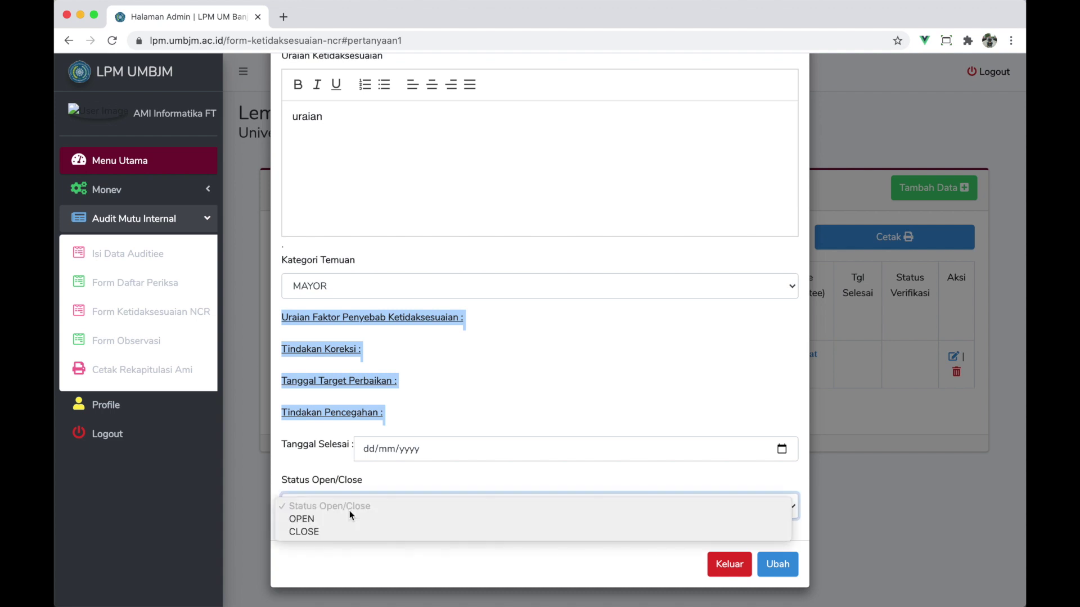
click(337, 488)
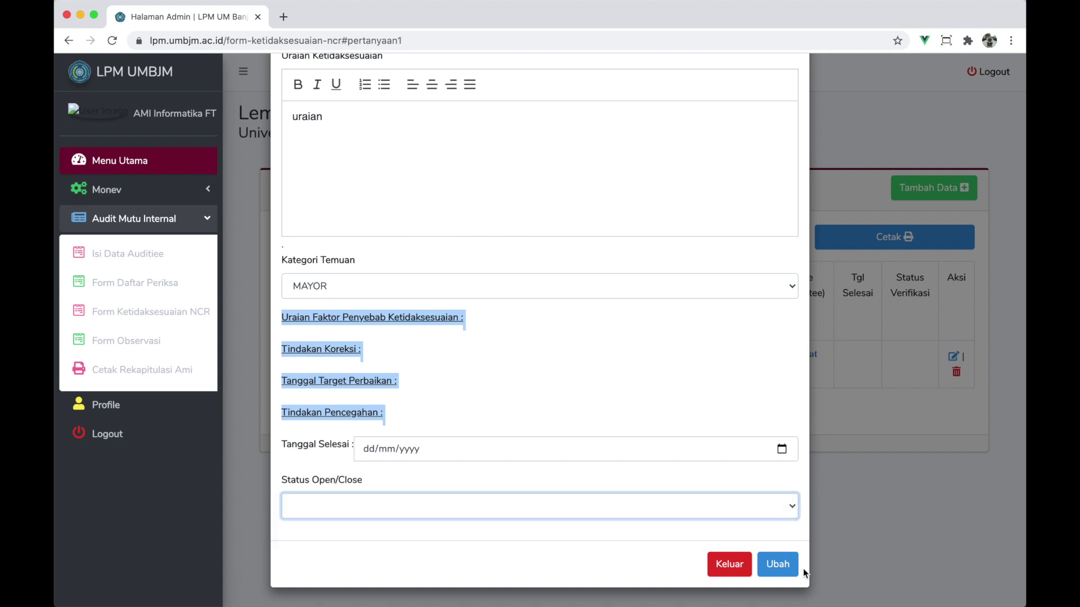
click(729, 564)
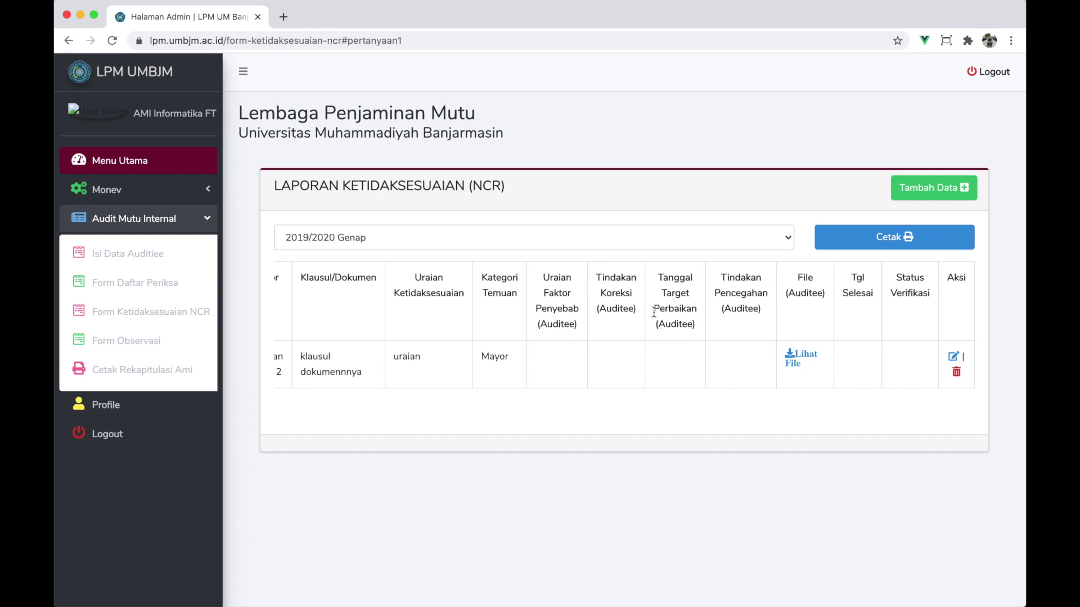
- Open NCR 1's attached file, which shows a 404 page, and close that tab
scroll(654, 312, left, 5)
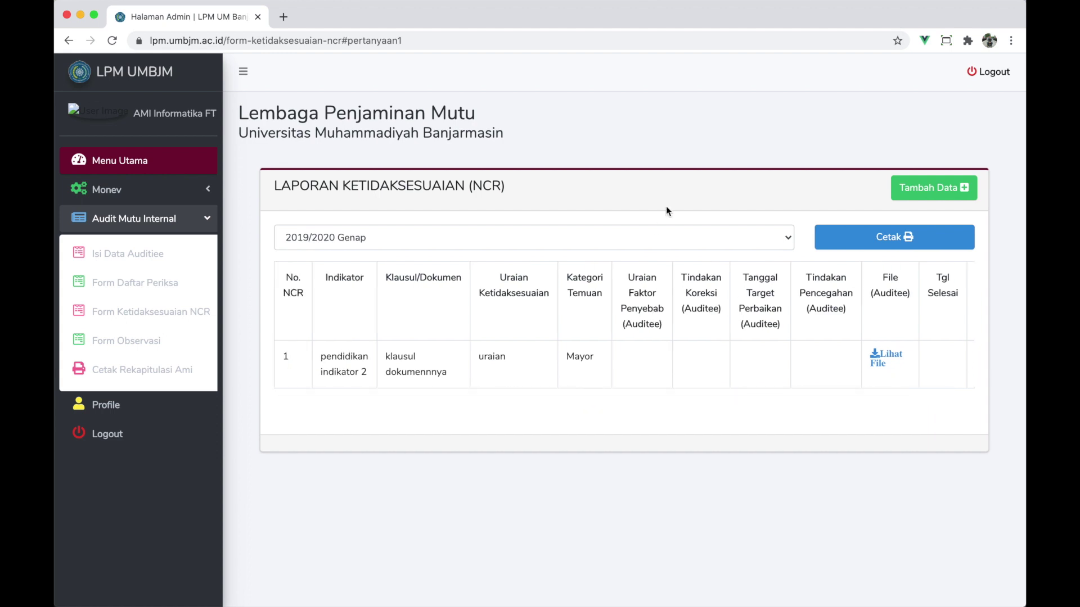
click(880, 360)
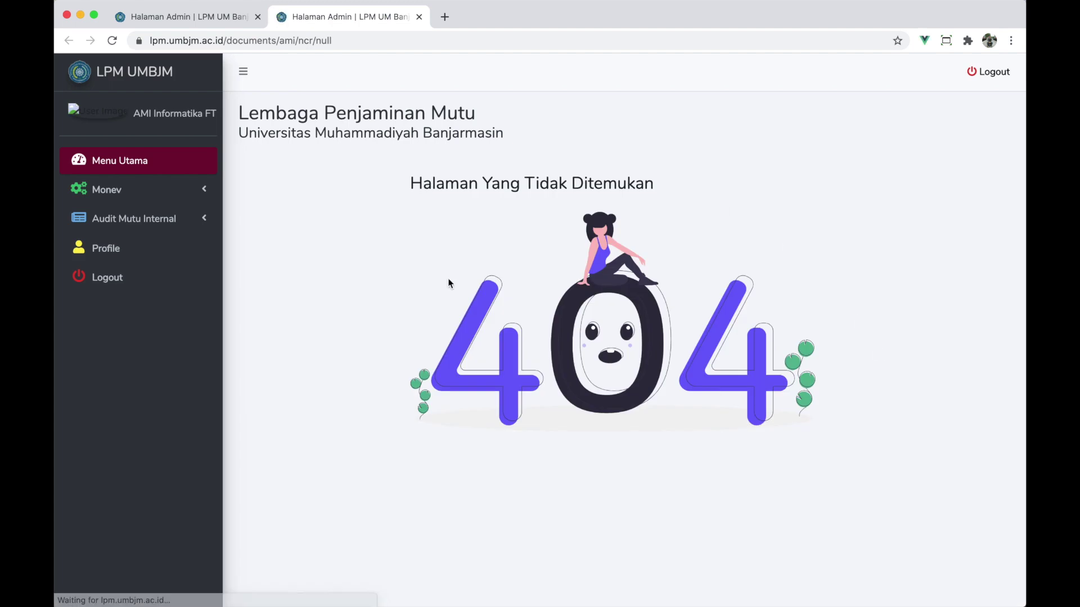
click(419, 17)
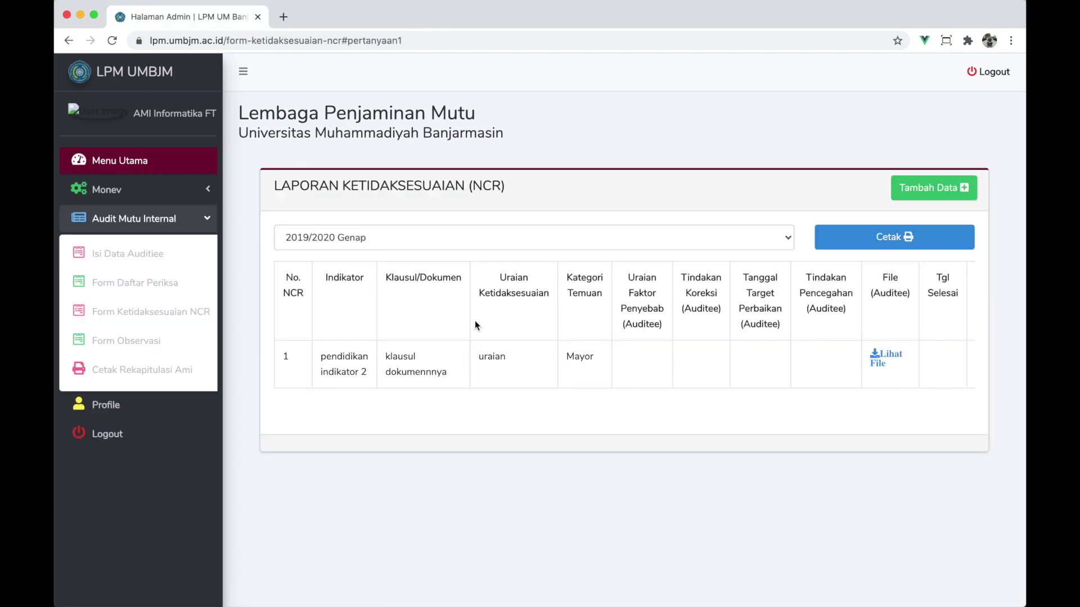